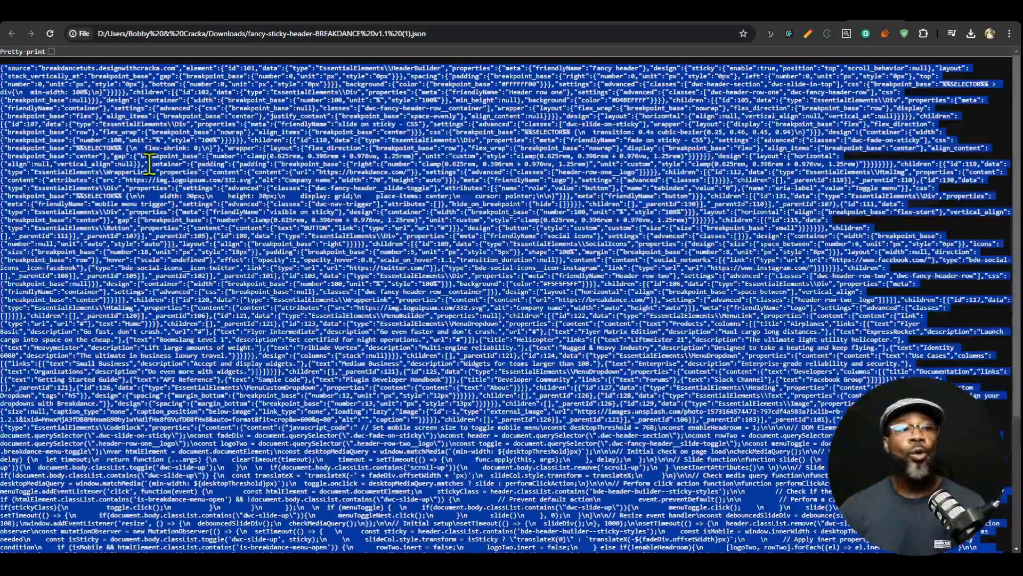
Copy the entire code of the fancy-sticky-header JSON file and switch to the Breakdance builder
click(608, 101)
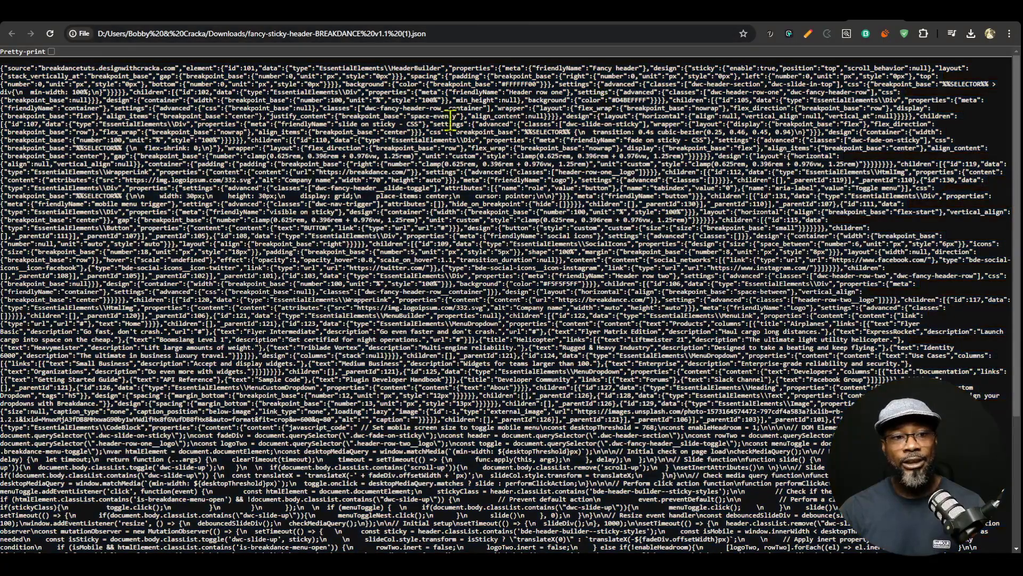
key(ctrl+a)
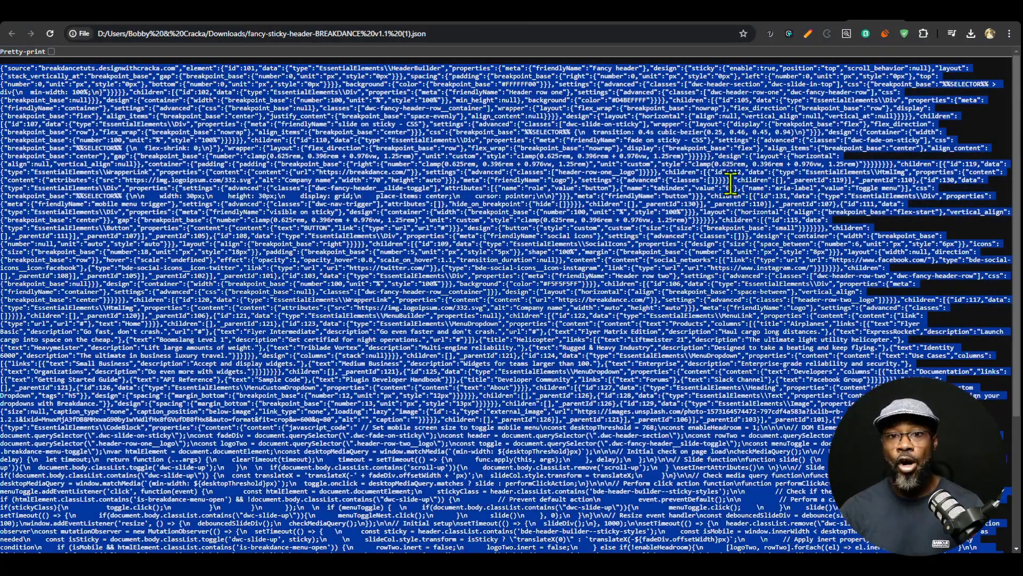
click(707, 22)
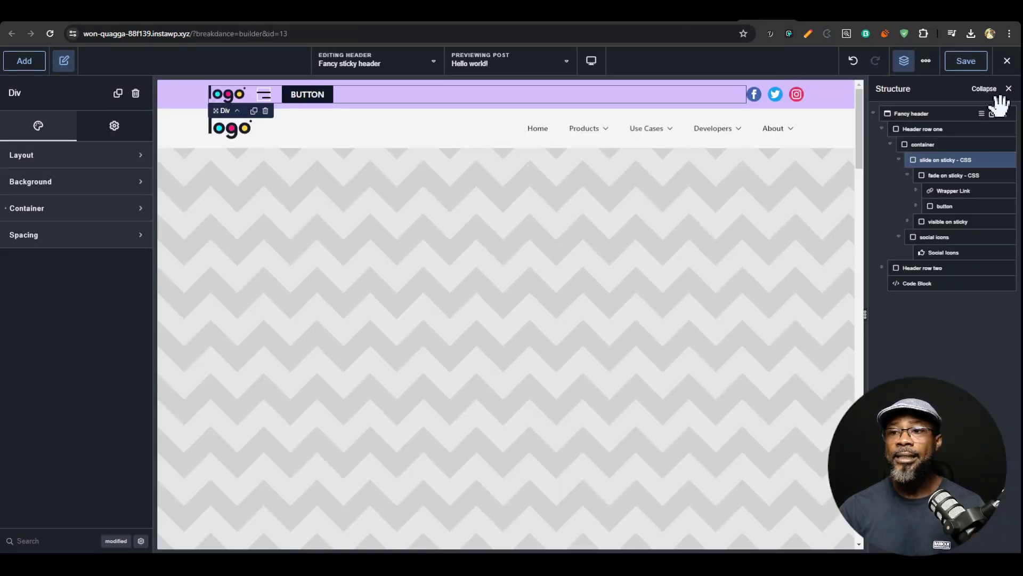
Replace the existing Fancy header element with the copied JSON header, save it, and switch to the live fancy-header page
click(1004, 113)
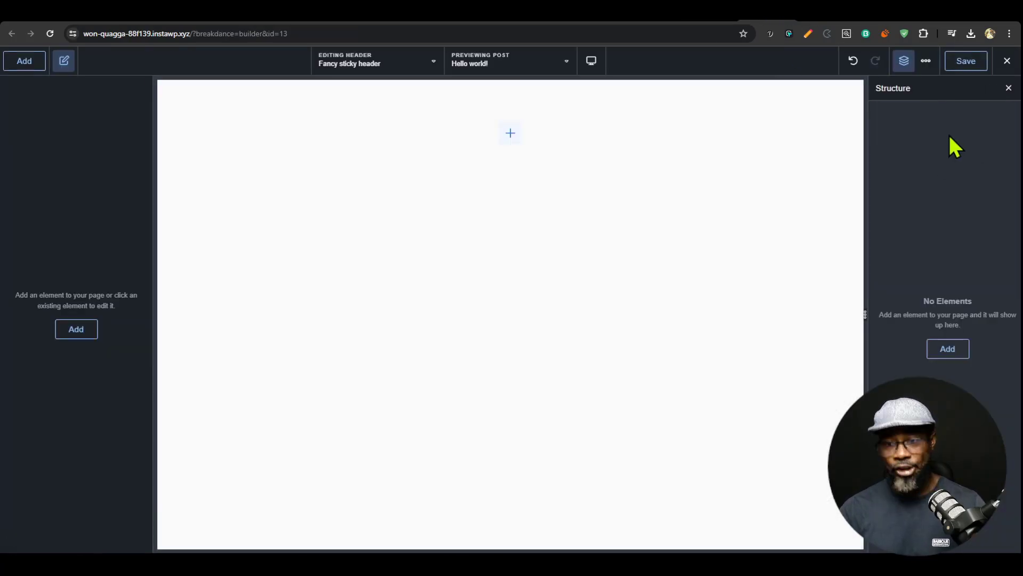
key(ctrl+z)
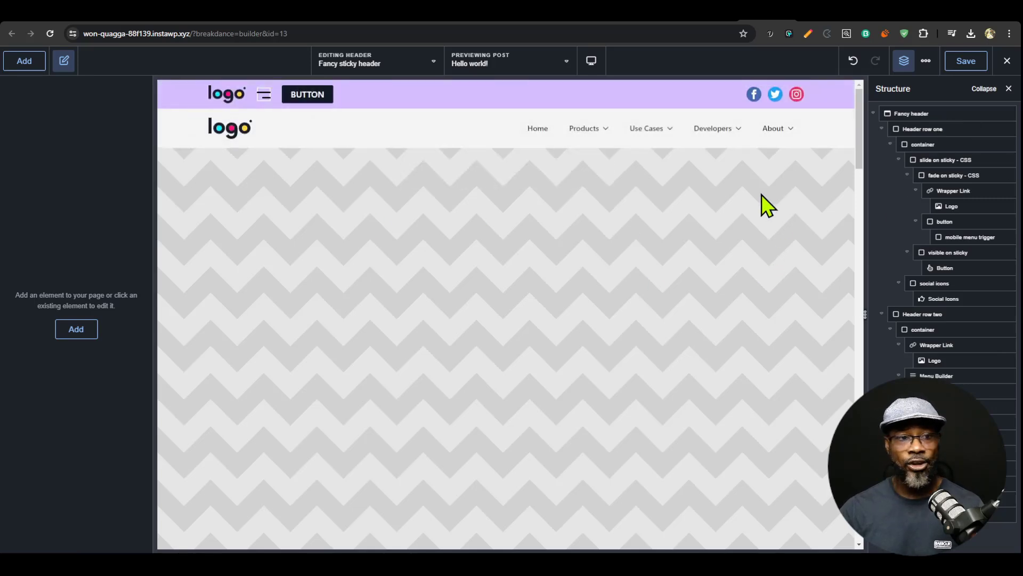
click(963, 63)
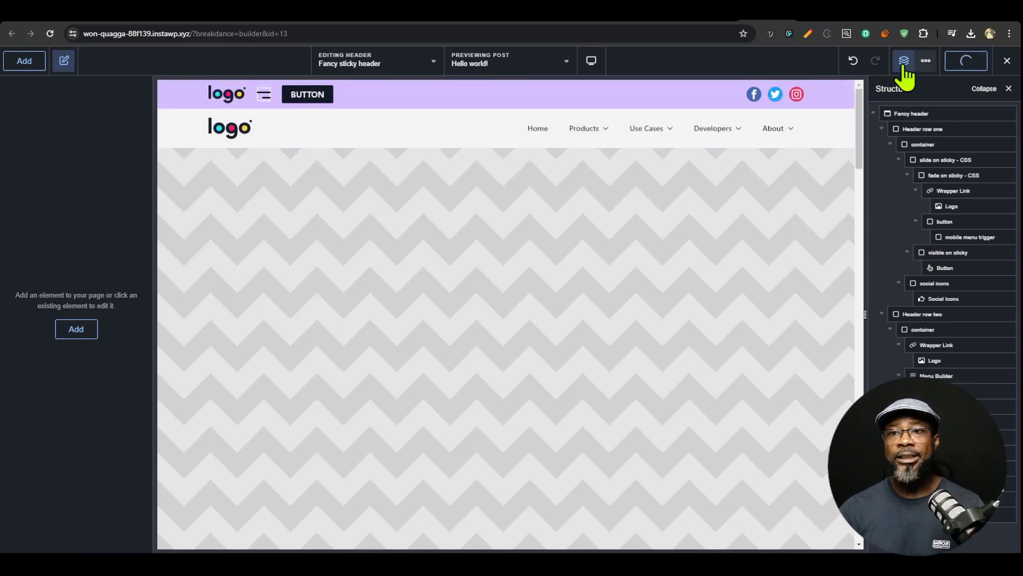
click(818, 22)
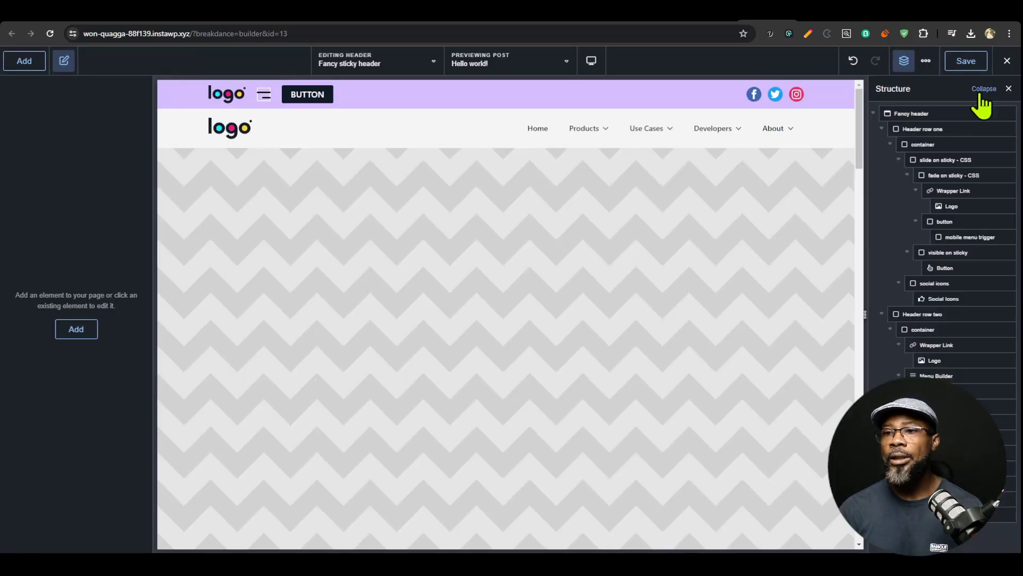
In the builder, reduce the structure tree to the Fancy header's direct children and select Header row one
click(982, 95)
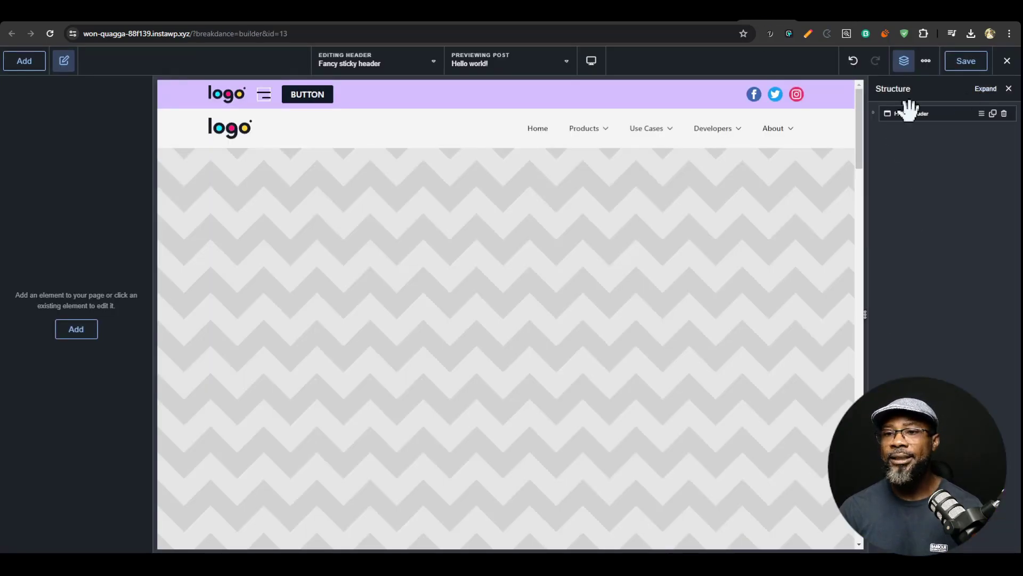
click(875, 113)
click(917, 129)
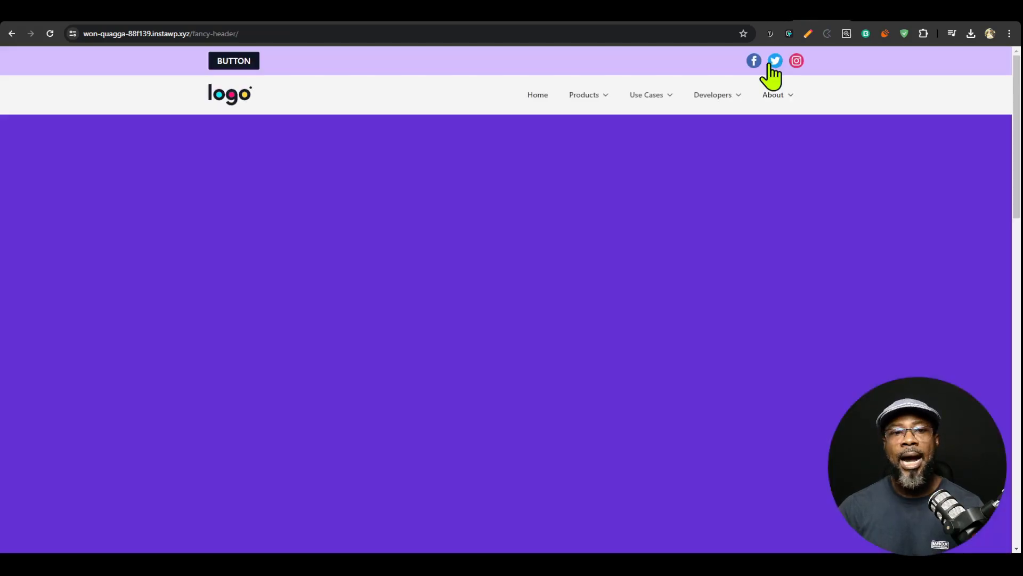
Examine on the live fancy-header page how both header rows react to scrolling down and back up
scroll(594, 294, down, 3)
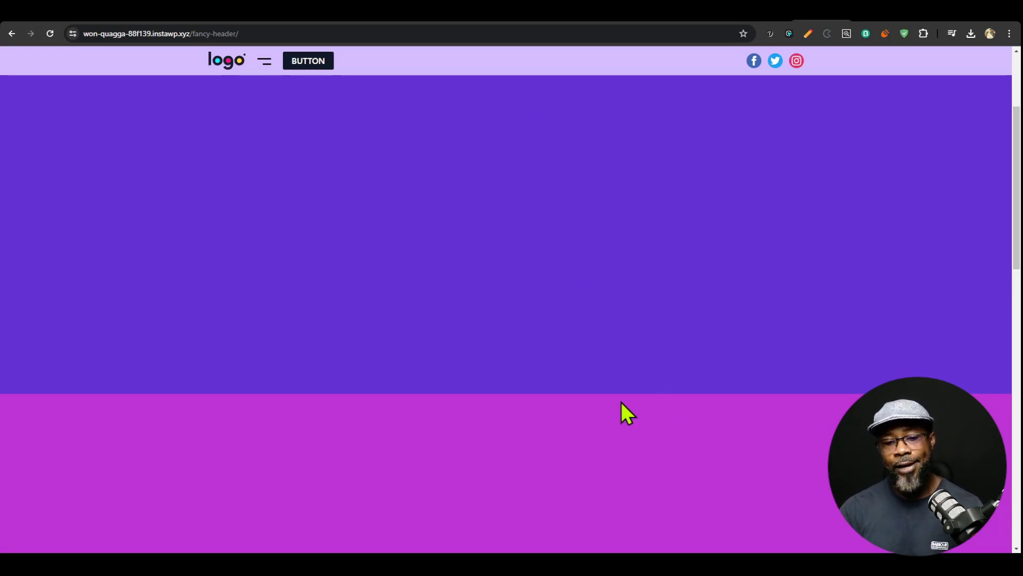
scroll(666, 346, down, 5)
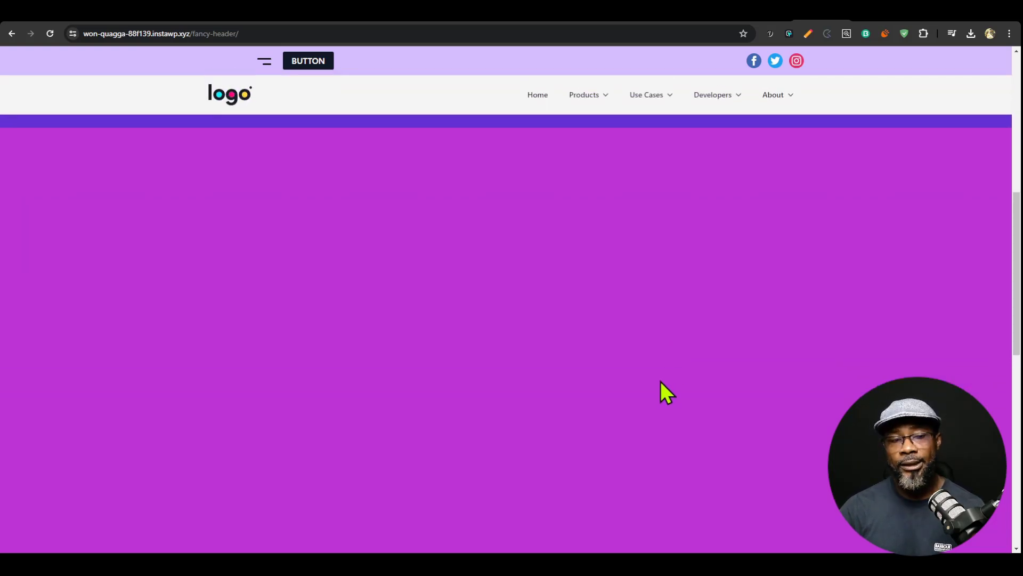
scroll(661, 382, down, 5)
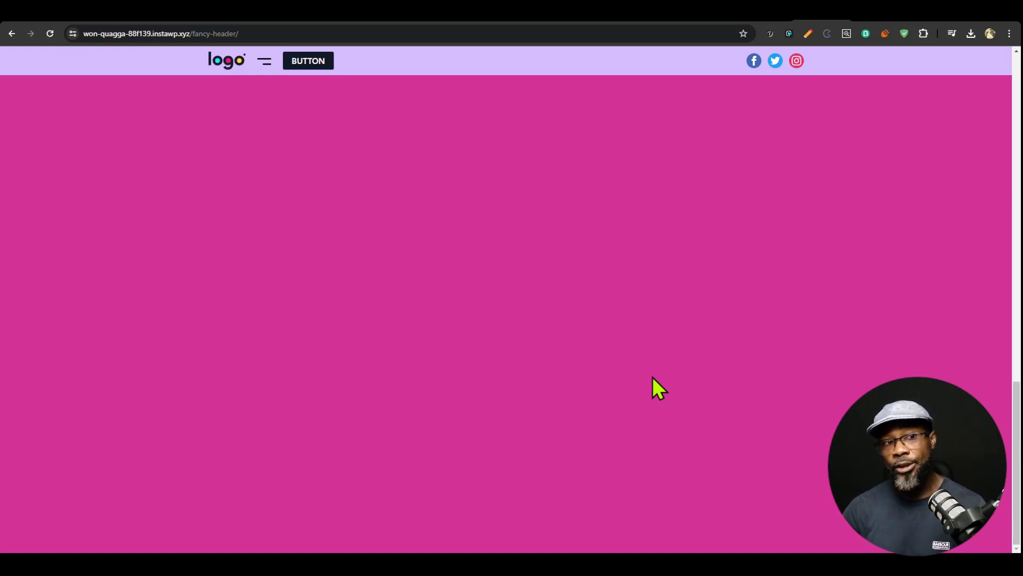
scroll(636, 345, up, 2)
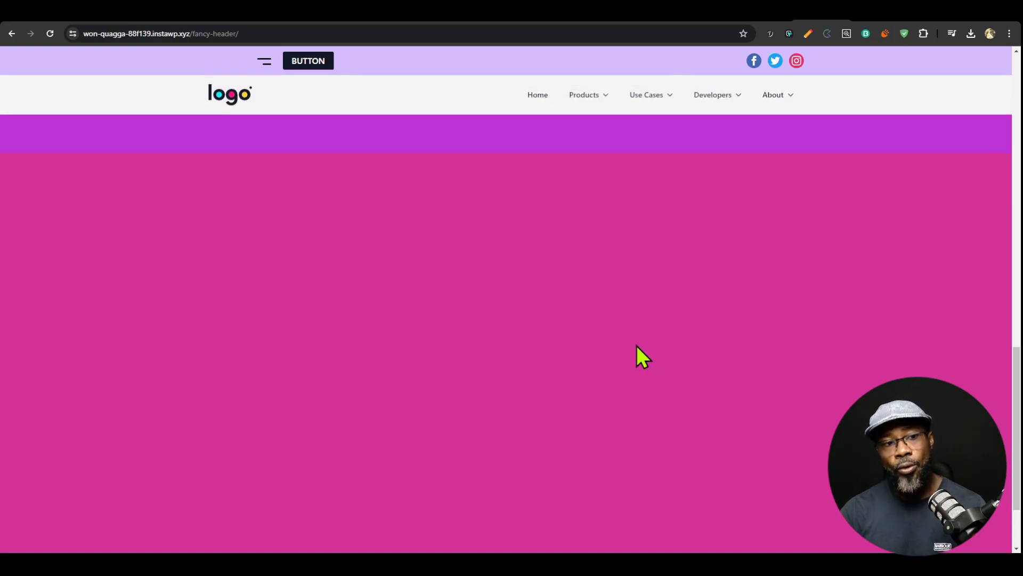
scroll(636, 346, down, 2)
scroll(636, 347, up, 3)
scroll(636, 347, down, 1)
scroll(636, 347, up, 10)
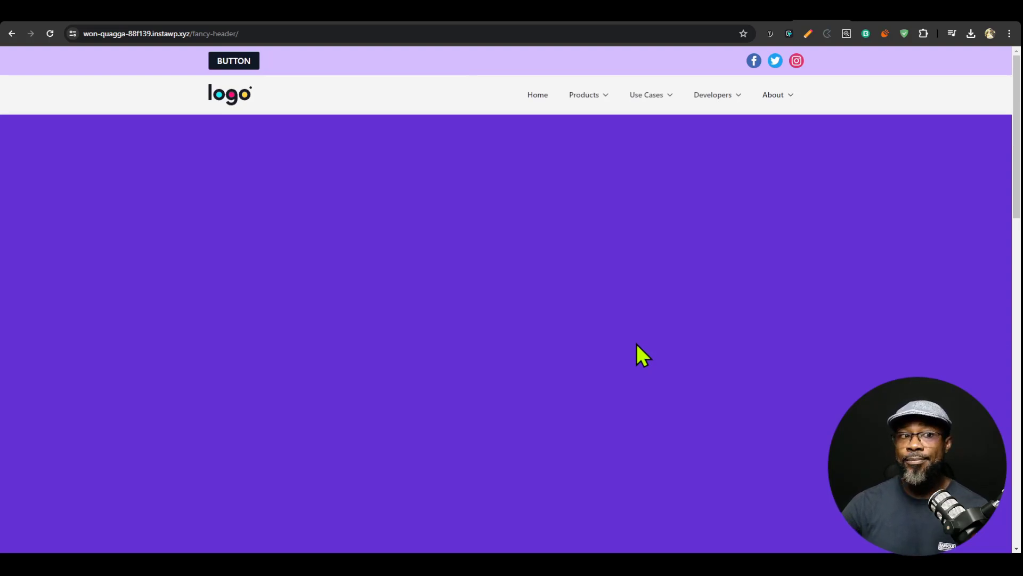
scroll(636, 345, down, 10)
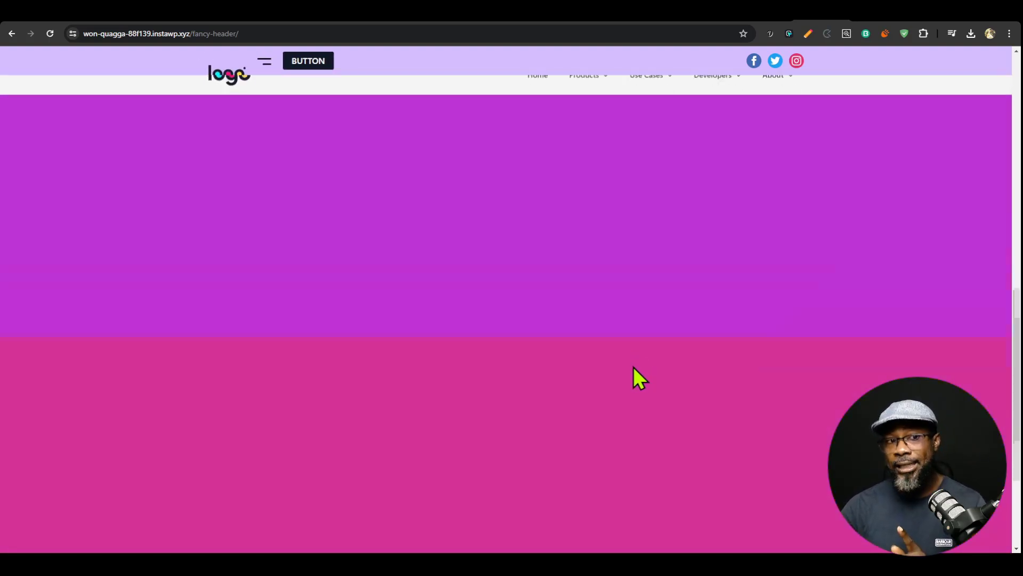
scroll(634, 367, down, 4)
scroll(634, 365, up, 3)
scroll(634, 366, down, 2)
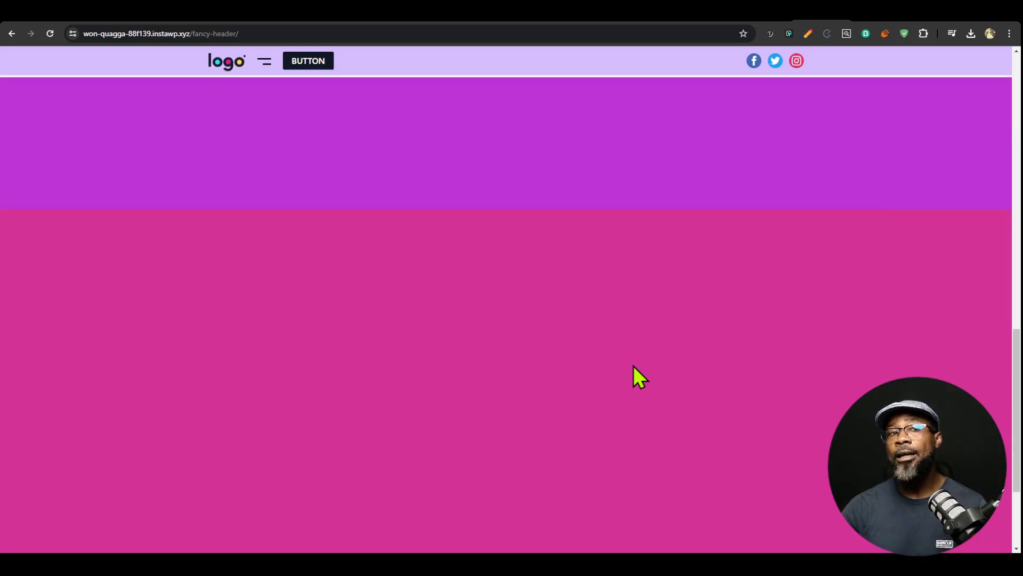
scroll(634, 366, up, 3)
scroll(633, 366, down, 3)
scroll(633, 364, up, 3)
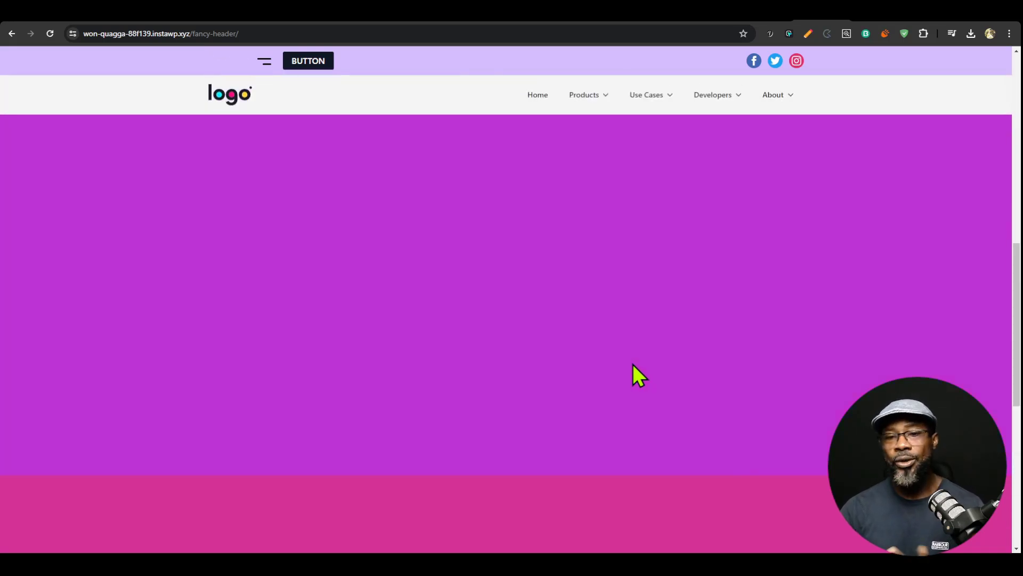
scroll(632, 364, up, 2)
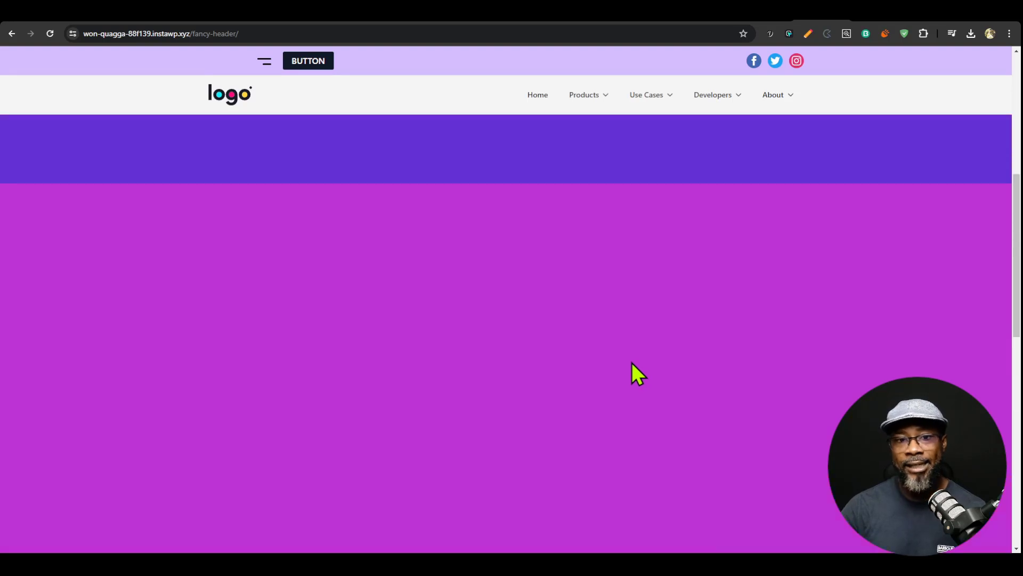
scroll(632, 362, down, 2)
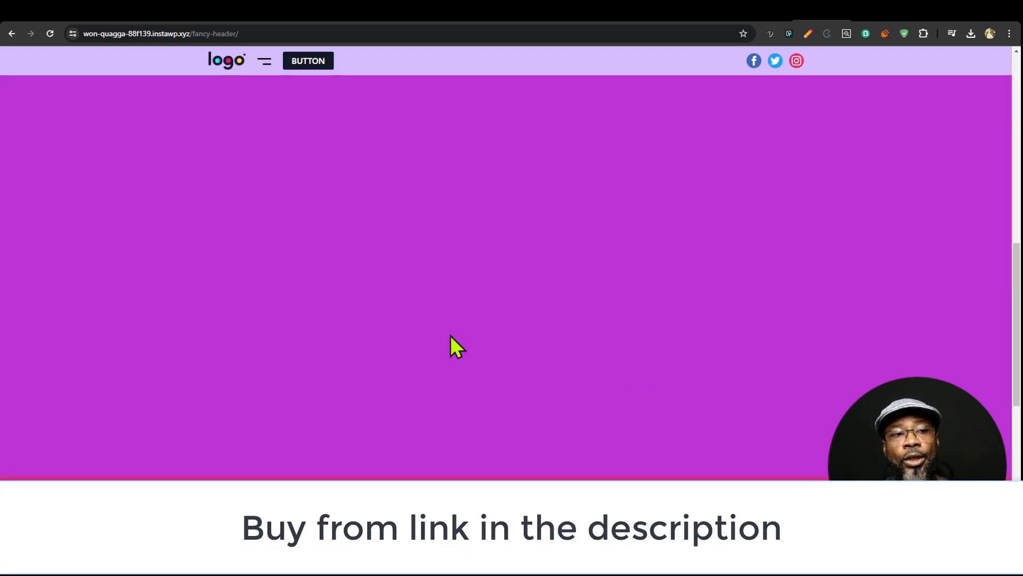
Test the sticky header's menu toggle, and check how the second row reacts when the scroll direction changes
click(266, 66)
click(265, 67)
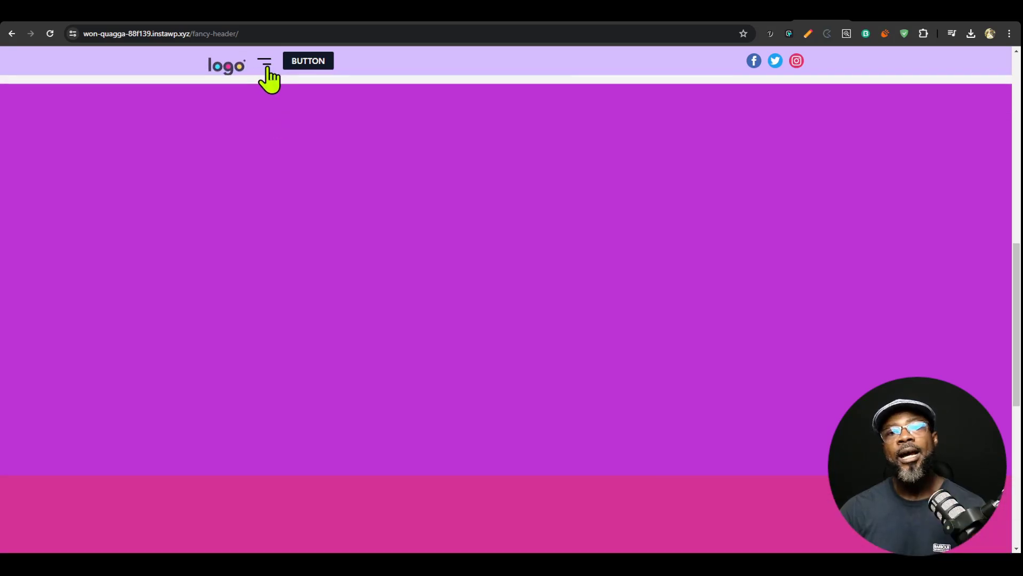
click(265, 66)
scroll(402, 271, down, 6)
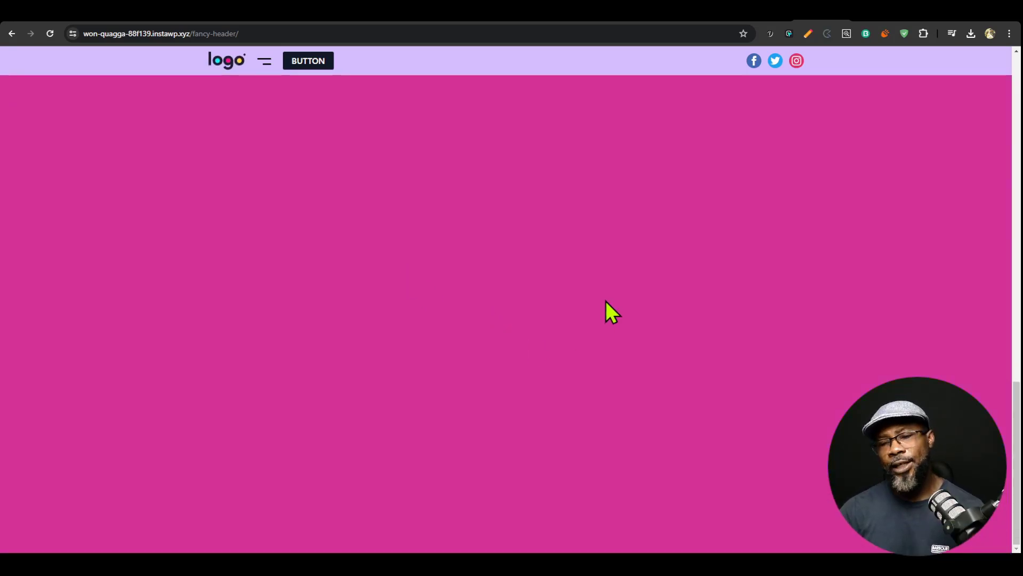
scroll(597, 304, up, 2)
scroll(593, 322, down, 2)
scroll(592, 330, up, 2)
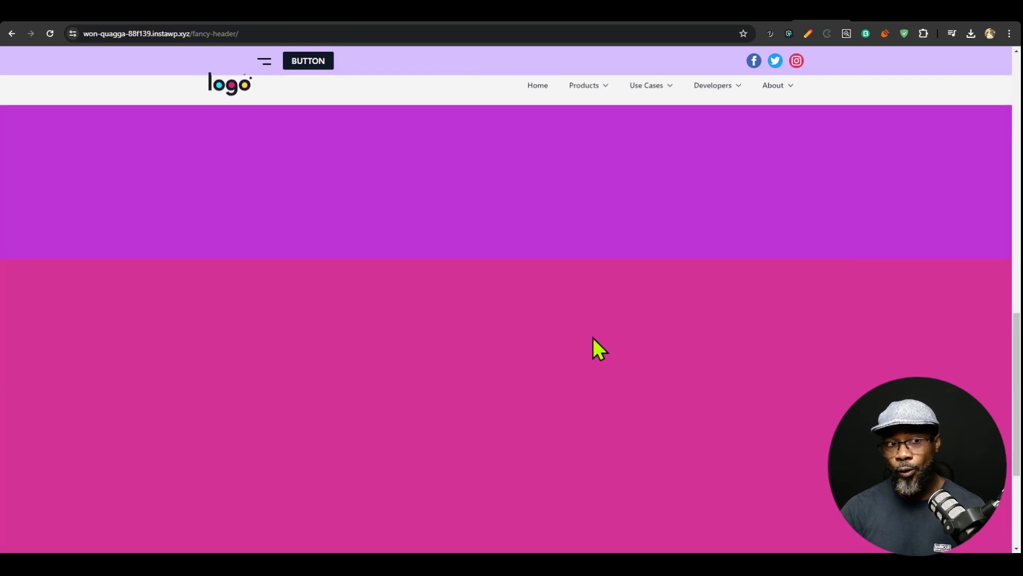
scroll(593, 337, down, 2)
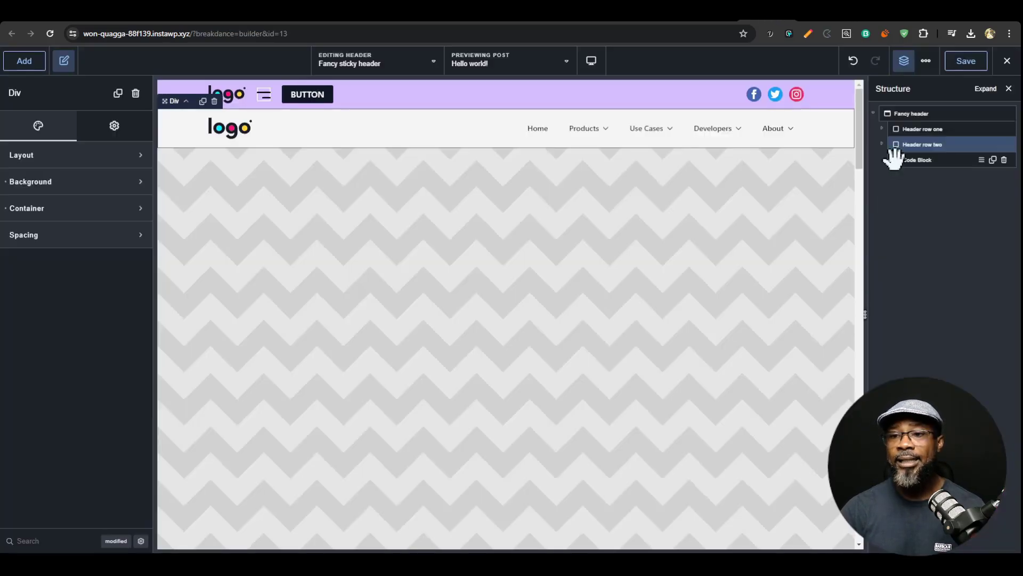
Review the Code Block's CSS and set the enableHeadroom constant to 0 in its JavaScript code
click(917, 160)
scroll(74, 320, down, 2)
key(ctrl+a)
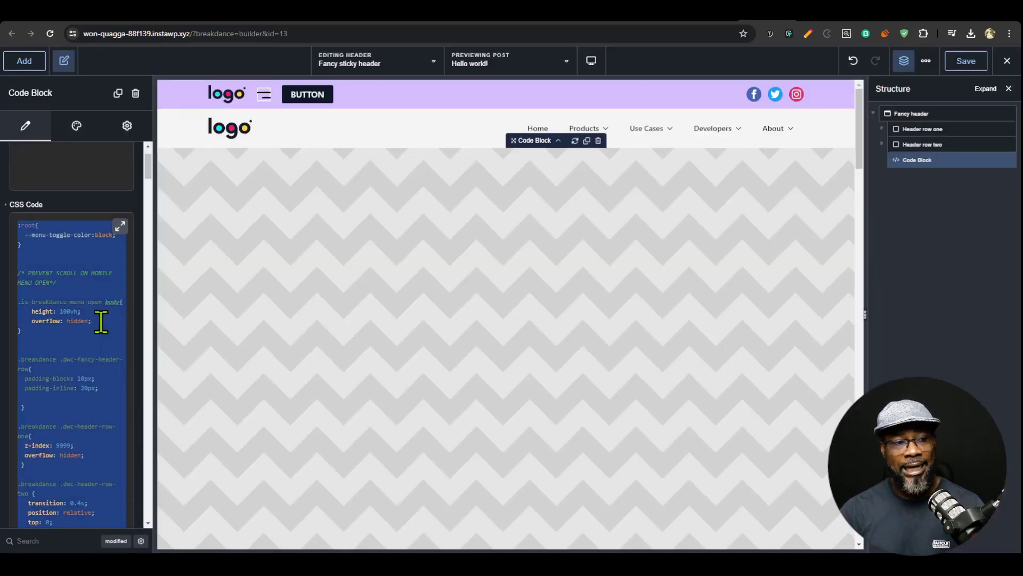
drag(155, 166, 140, 320)
click(118, 291)
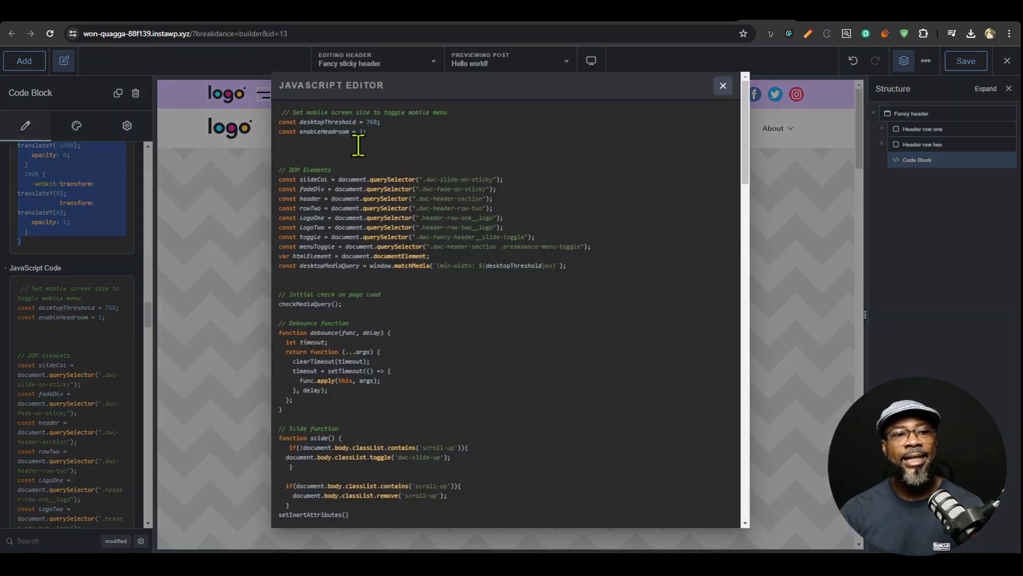
click(462, 137)
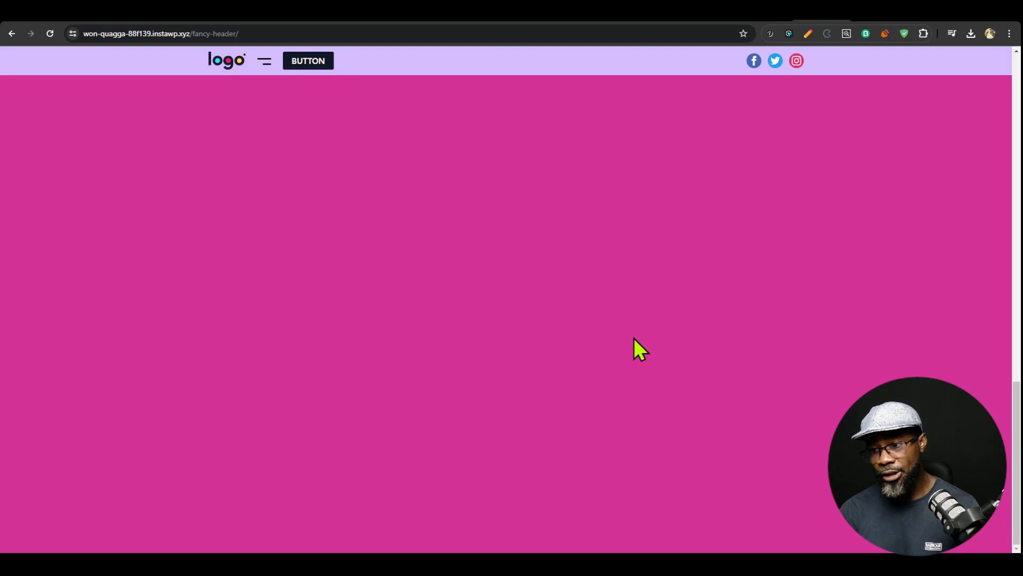
Check the header's scroll-up behaviour on the live page with headroom disabled
scroll(634, 338, up, 5)
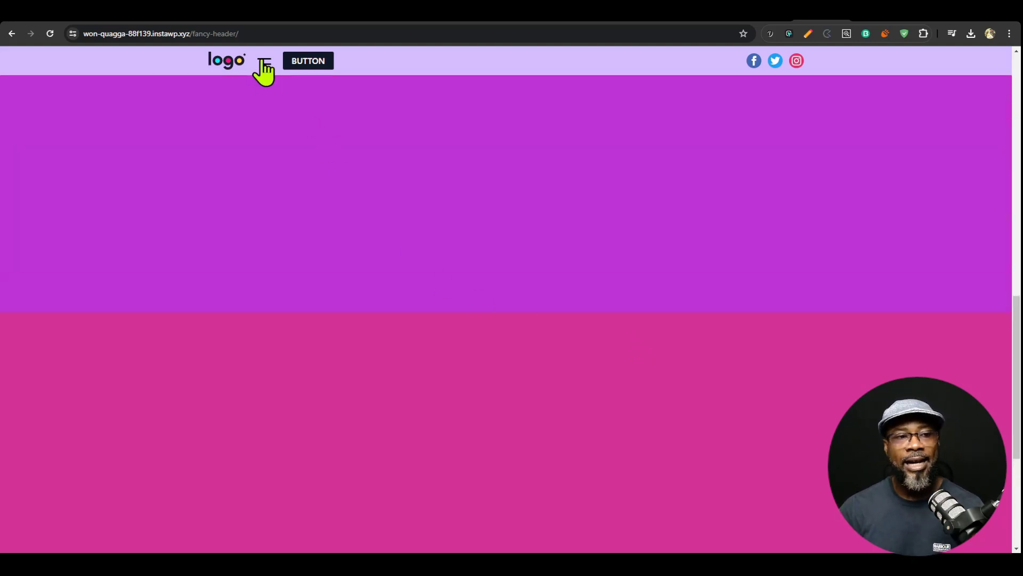
scroll(449, 239, up, 10)
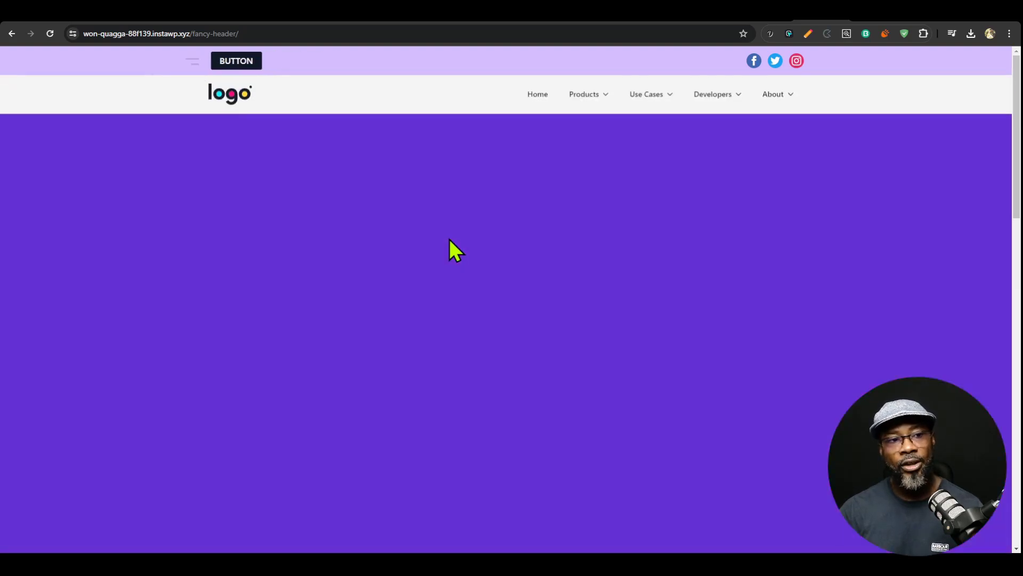
scroll(449, 238, down, 5)
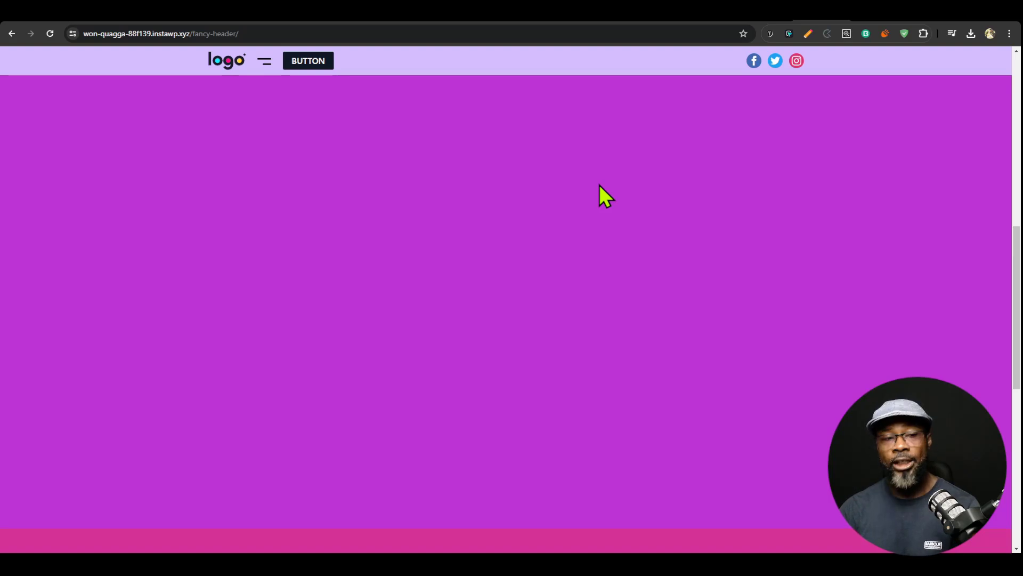
Test opening and closing the header's mobile menu in responsive device emulation, including at a wider viewport
key(ctrl+shift+i)
click(829, 53)
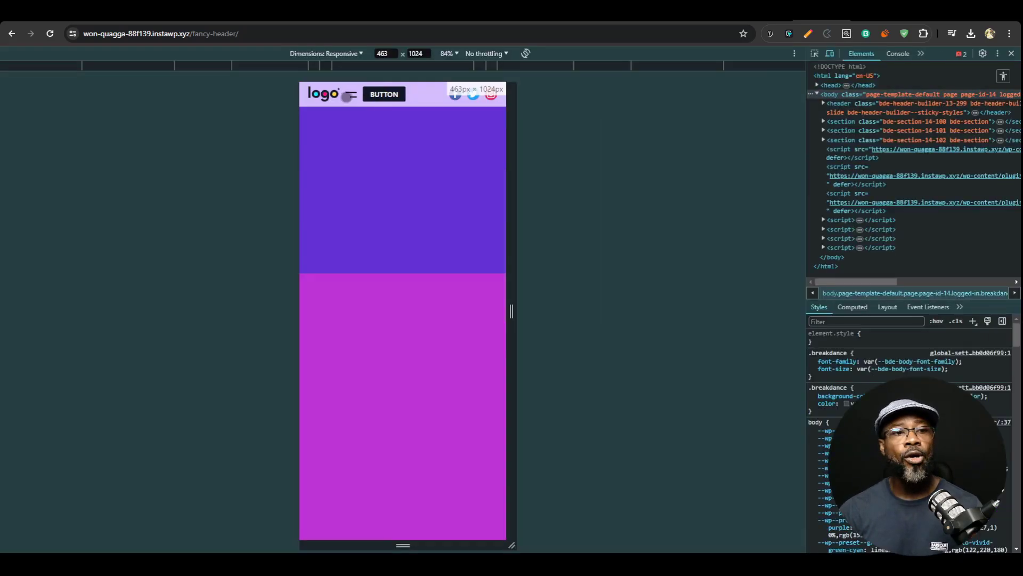
click(348, 99)
click(490, 119)
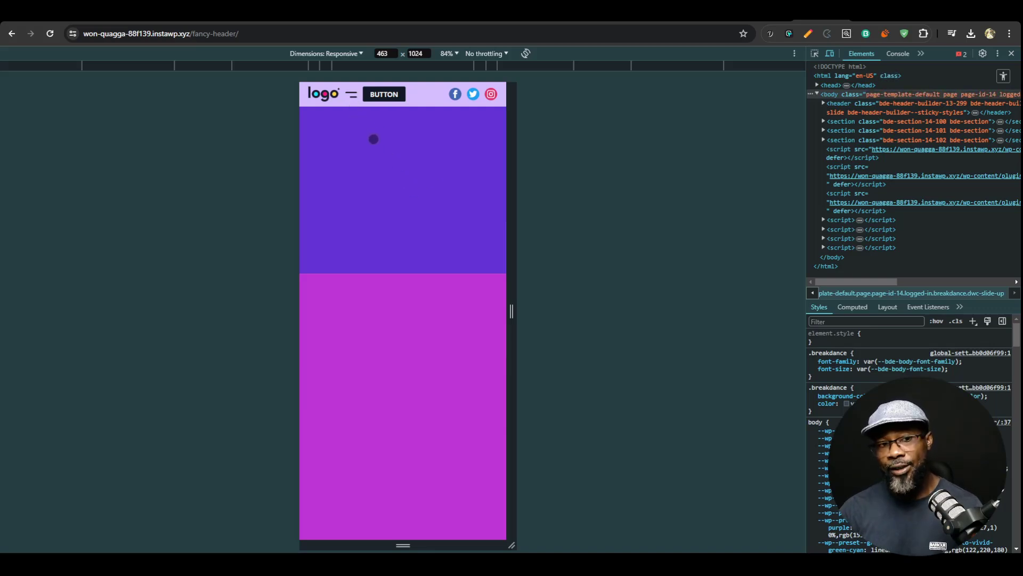
click(353, 98)
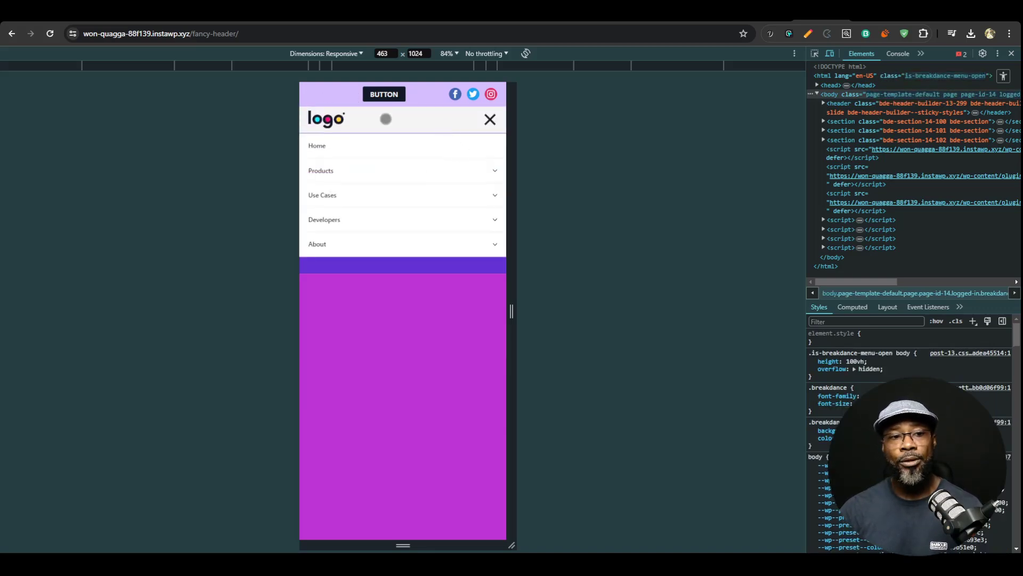
drag(512, 128, 636, 127)
click(629, 124)
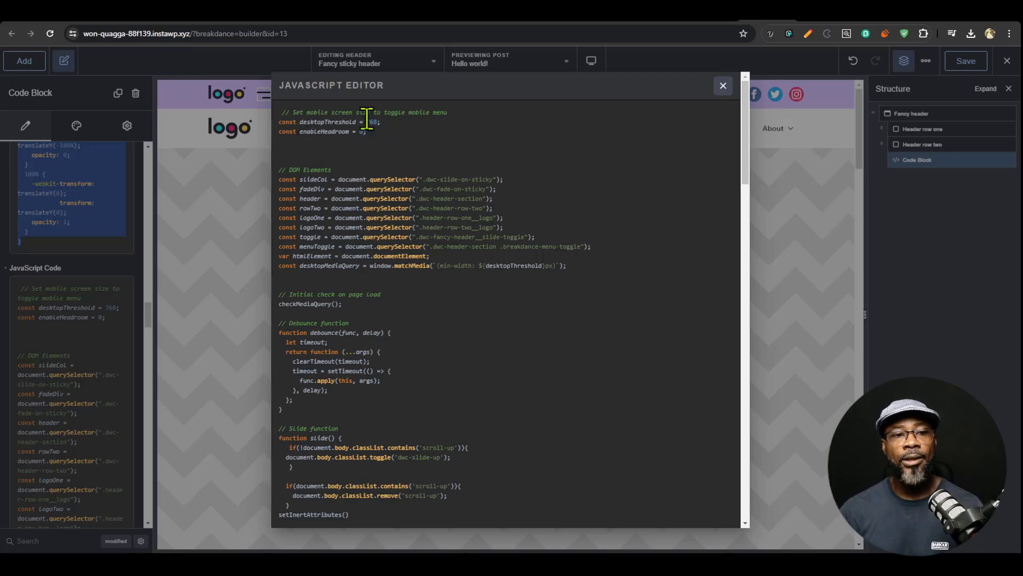
Close the Code Block's JavaScript editor and select the Menu Builder element inside Header row two
click(723, 86)
click(486, 127)
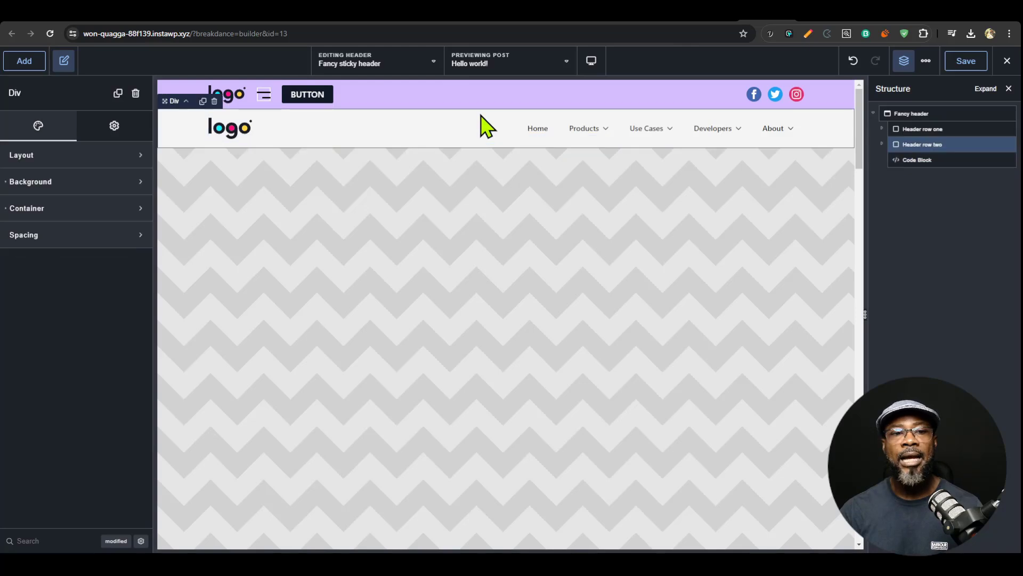
click(634, 130)
click(934, 192)
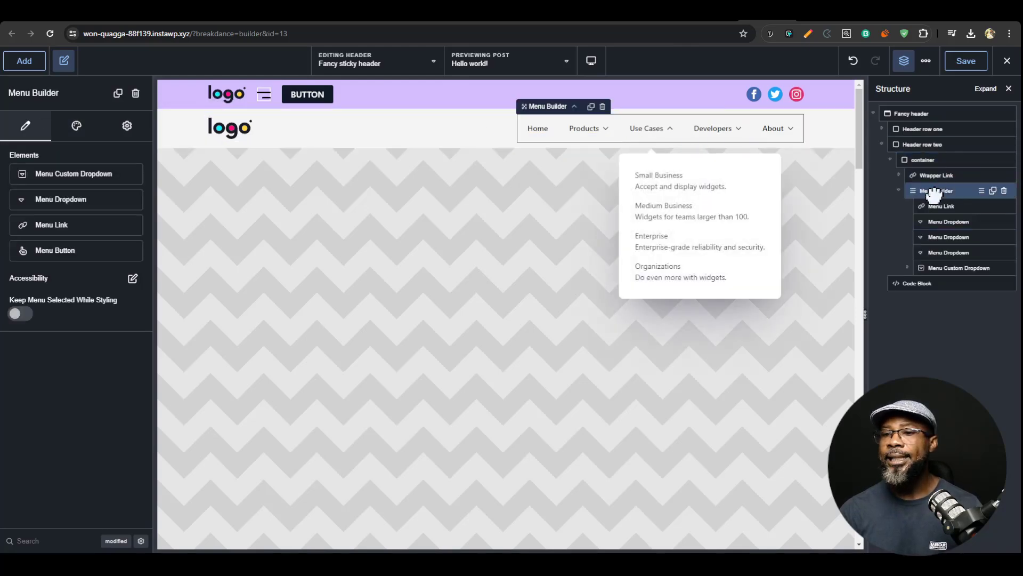
Set the Menu Builder's mobile menu to show at Tablet Portrait
click(77, 126)
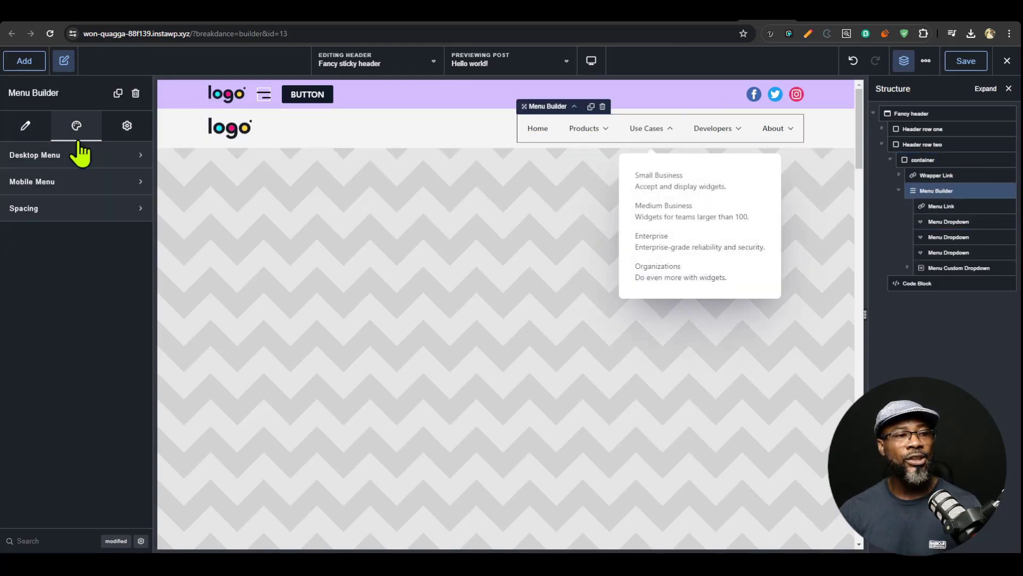
click(91, 184)
click(125, 232)
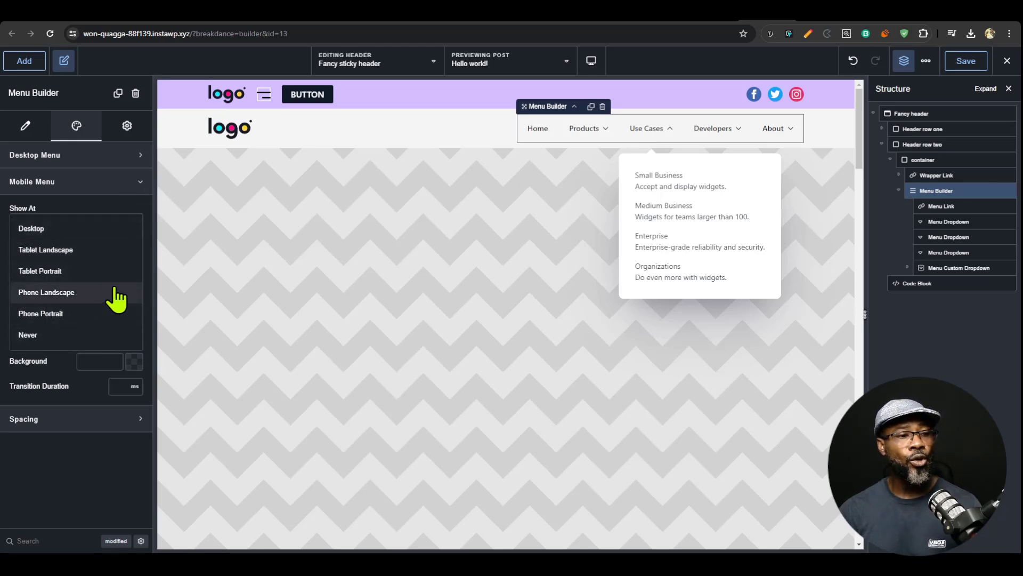
click(68, 272)
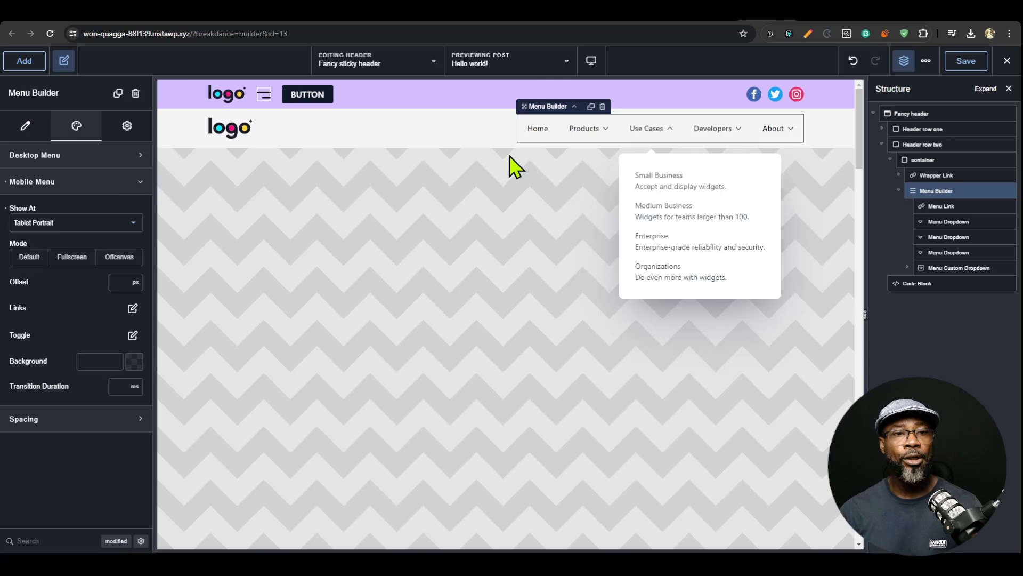
Review the builder's breakpoint widths and check the header's scroll behaviour in the live page's device emulation
click(590, 61)
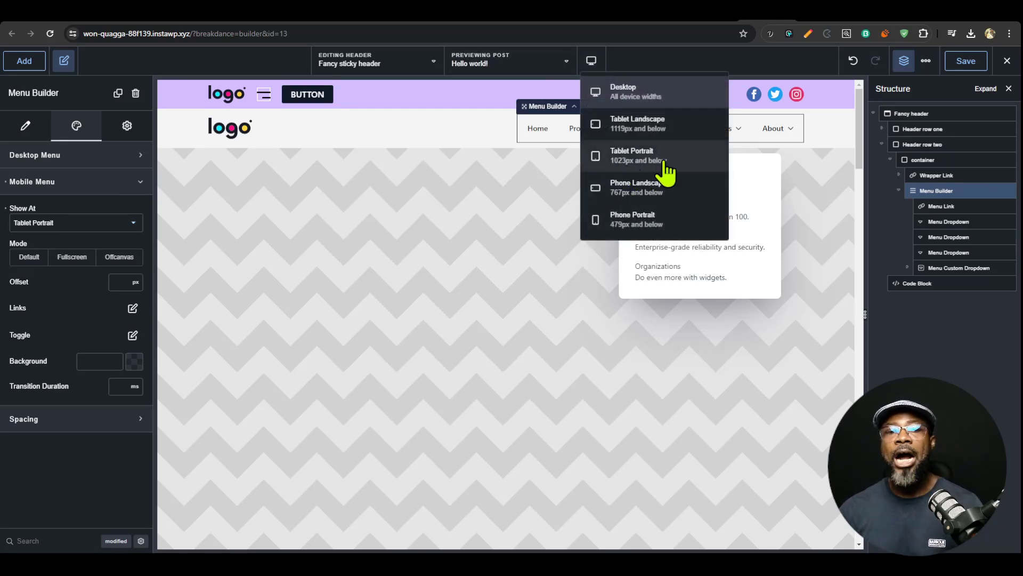
click(830, 14)
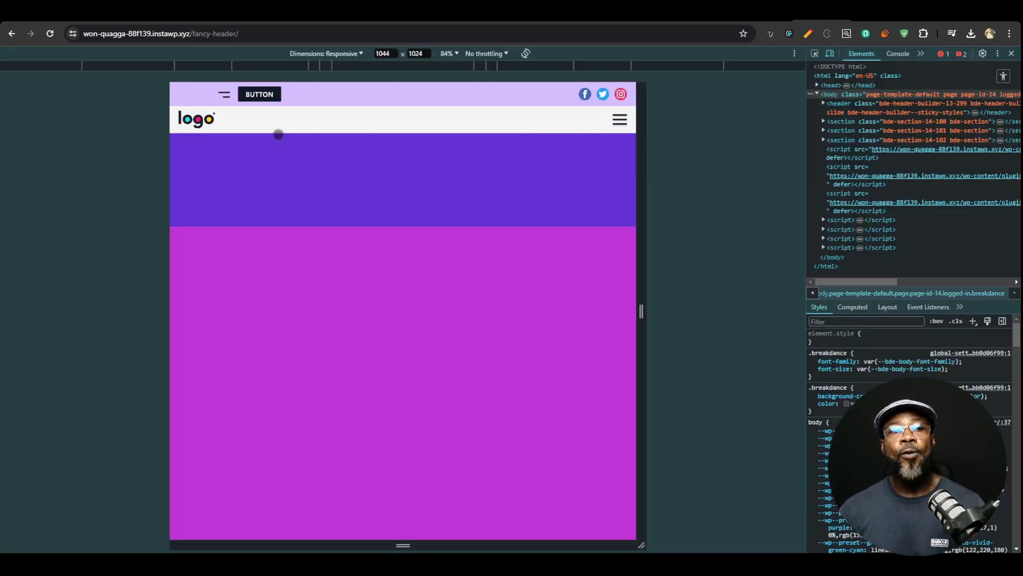
scroll(229, 105, down, 2)
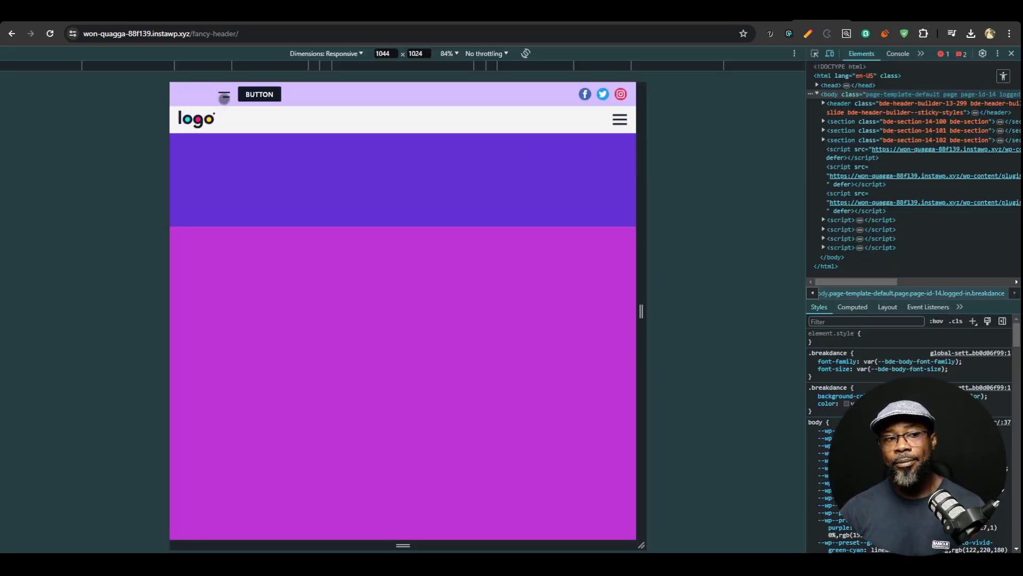
scroll(611, 101, up, 2)
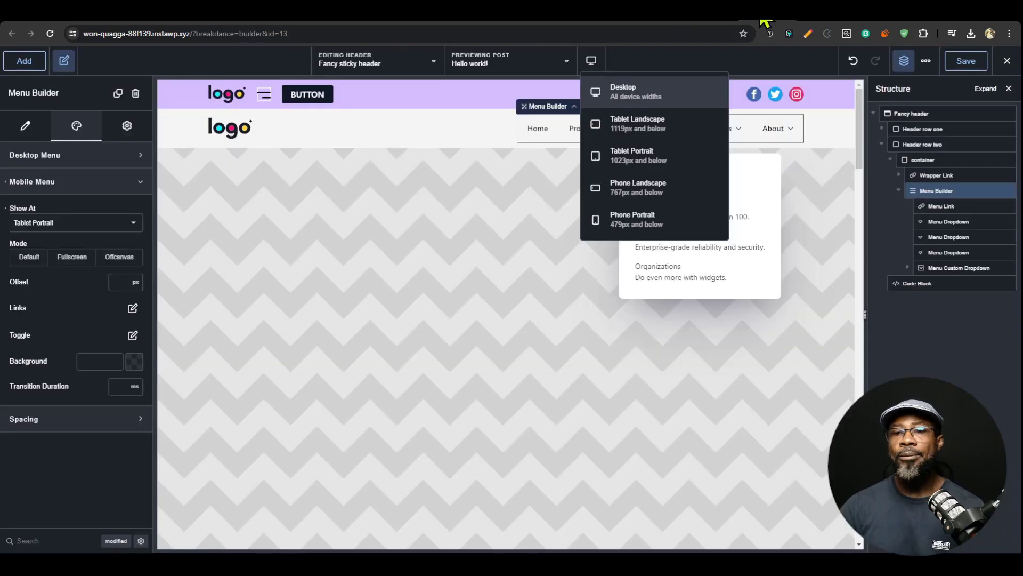
Set the desktopThreshold constant to 1024 in the Code Block's JavaScript code and close the editor
click(926, 281)
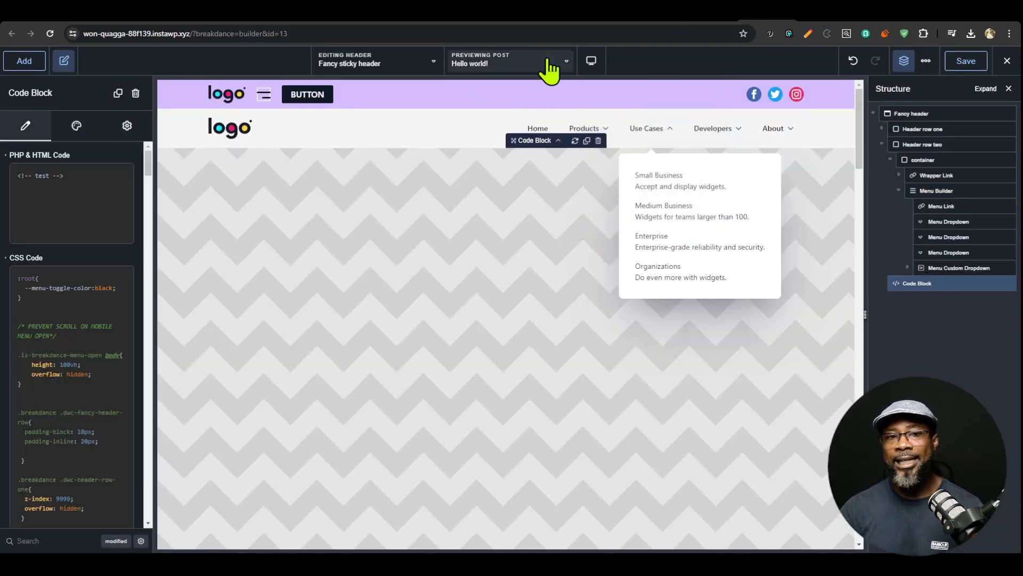
click(600, 59)
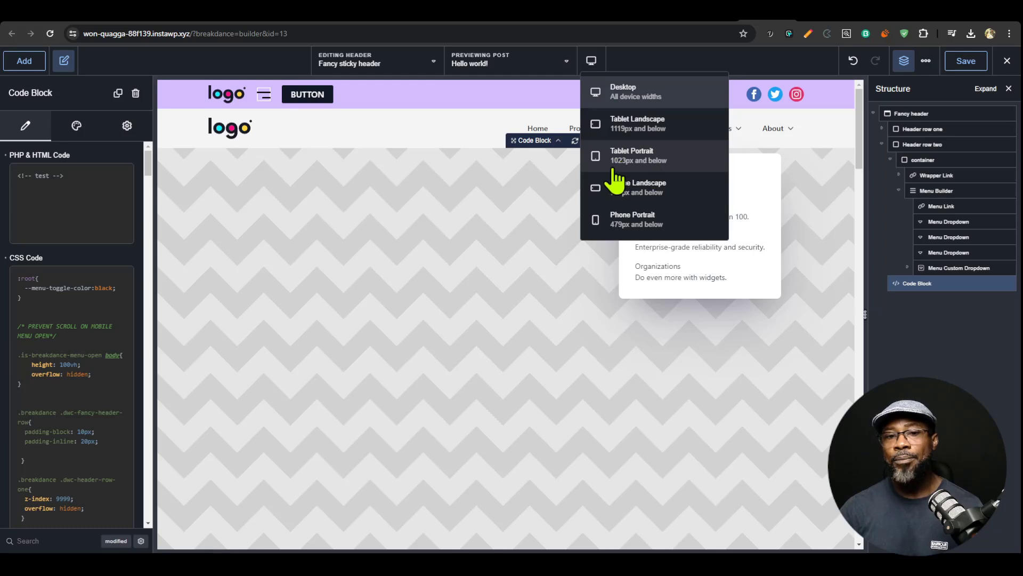
click(111, 334)
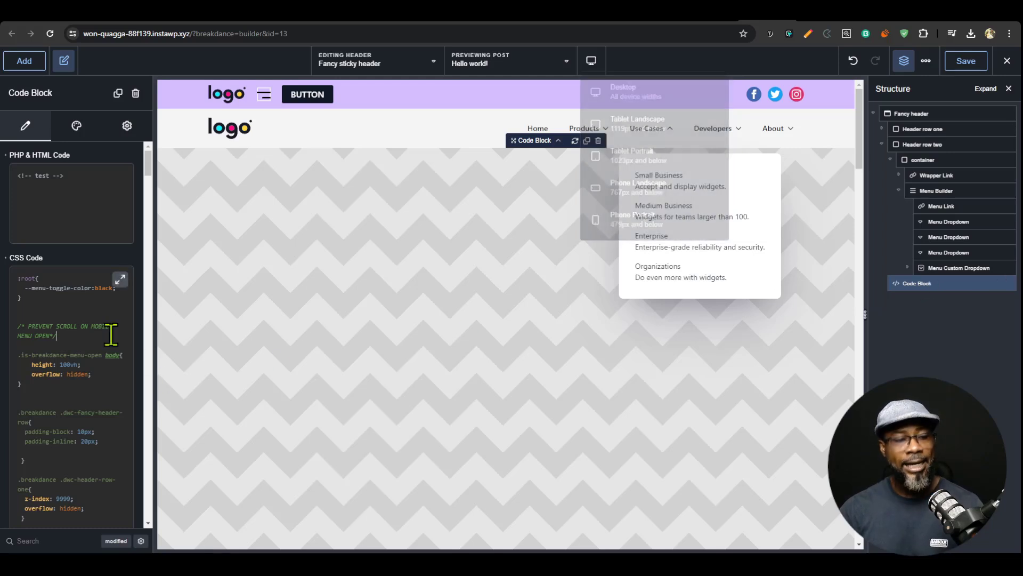
key(ctrl+a)
drag(148, 163, 143, 325)
scroll(146, 325, up, 2)
click(120, 390)
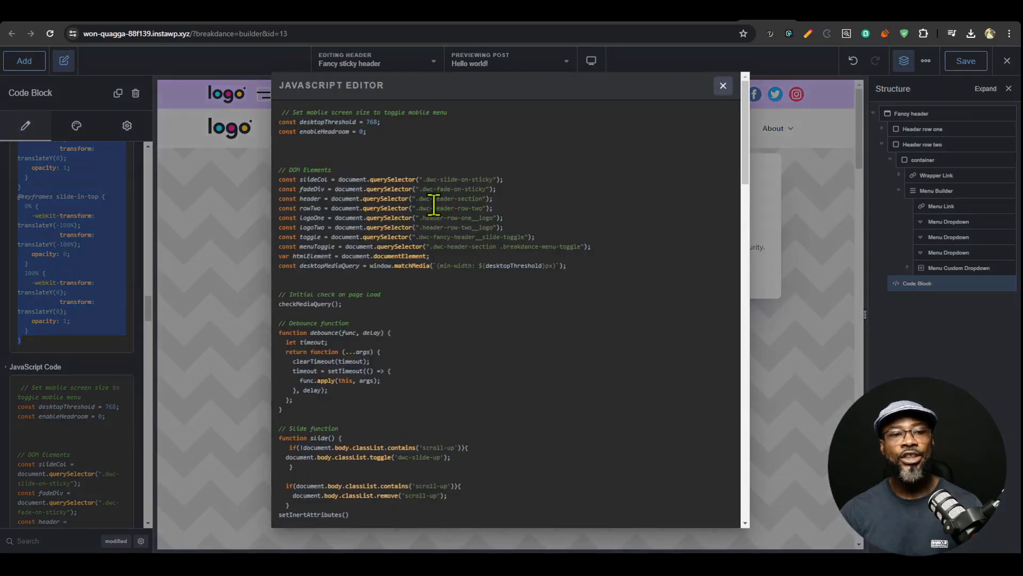
double_click(372, 122)
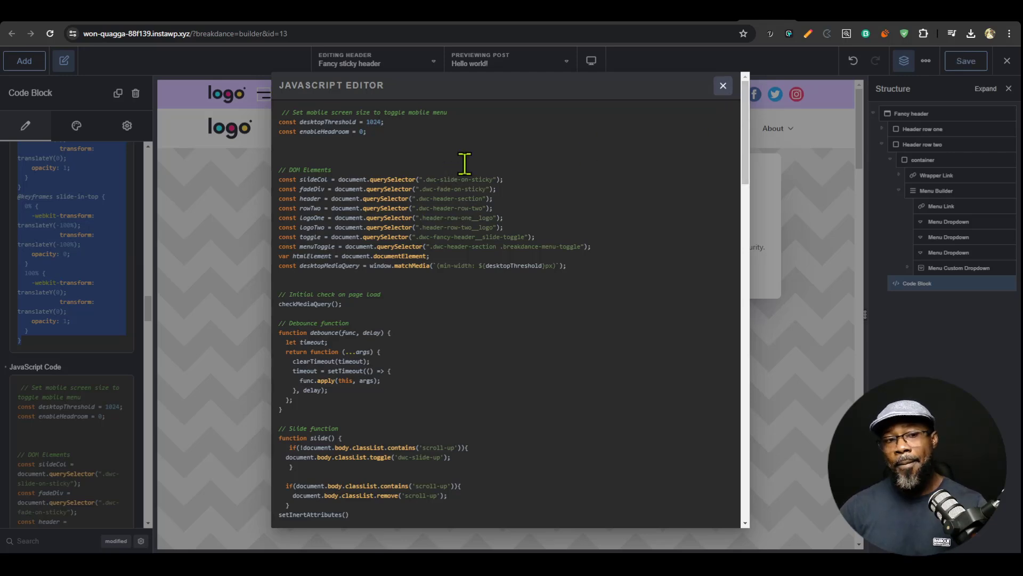
double_click(372, 122)
drag(367, 122, 376, 123)
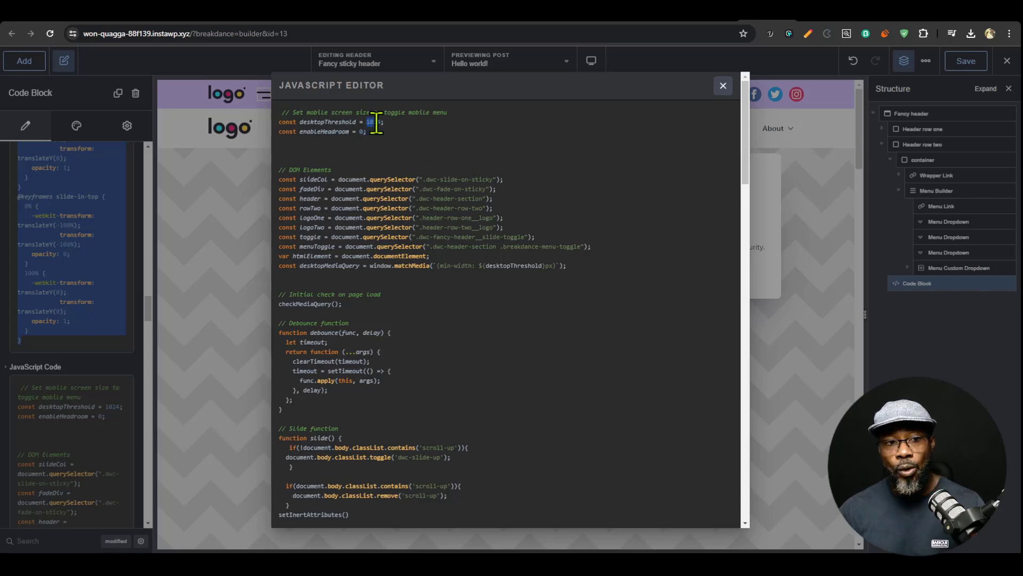
click(723, 86)
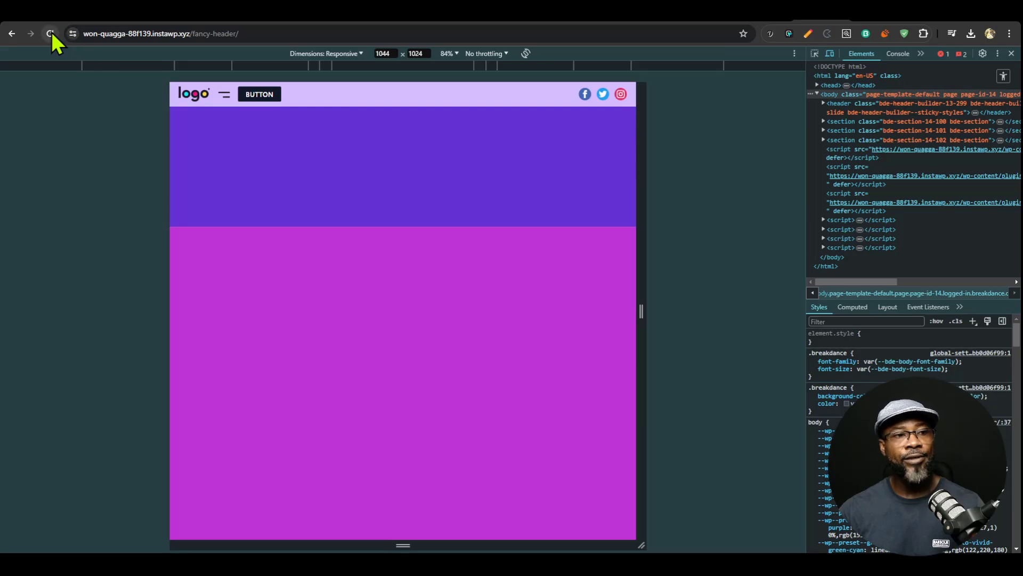
Test the header's menu toggles on the reloaded live page at an emulated viewport width of 1023
click(49, 33)
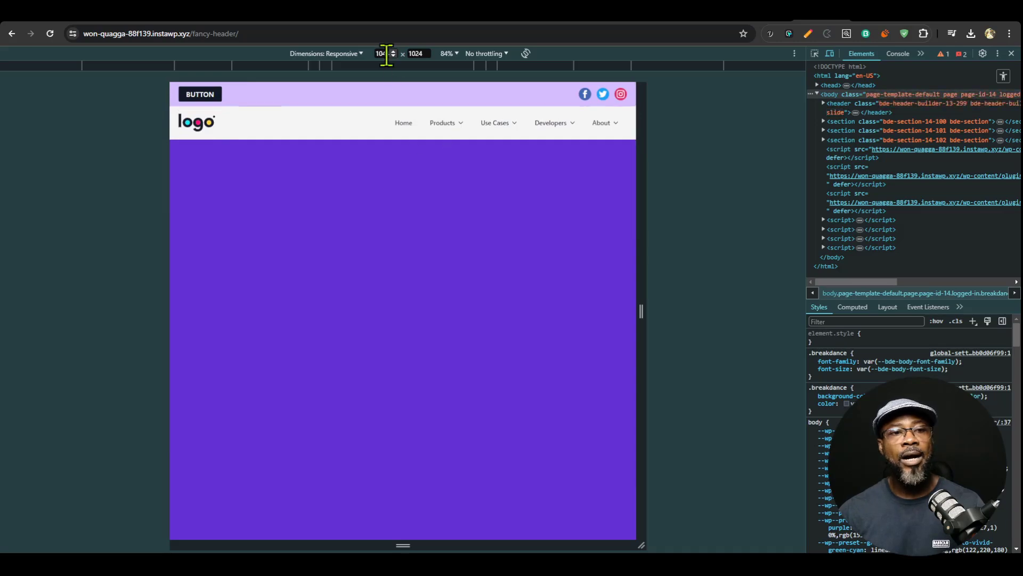
text(3)
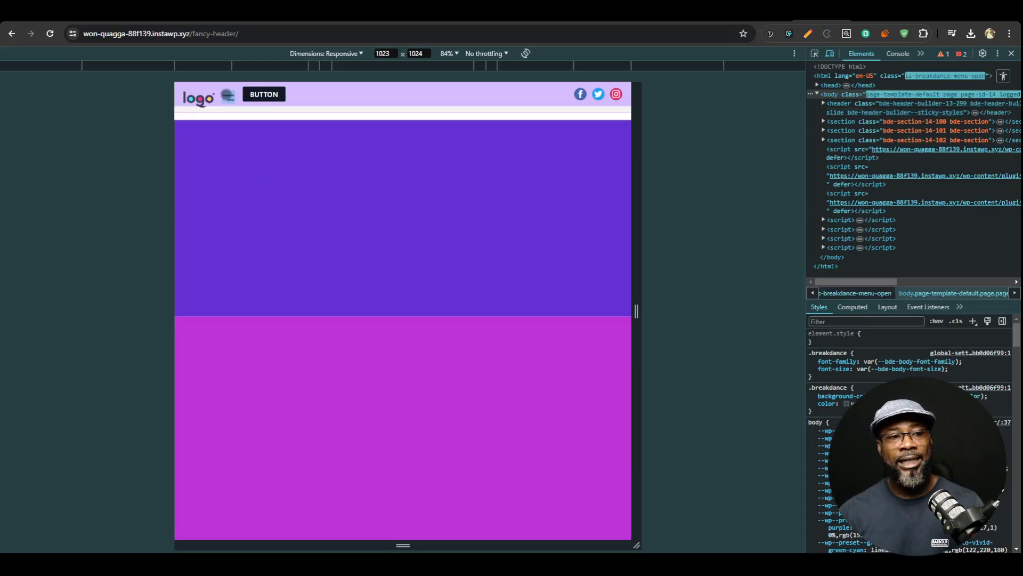
click(221, 96)
click(609, 124)
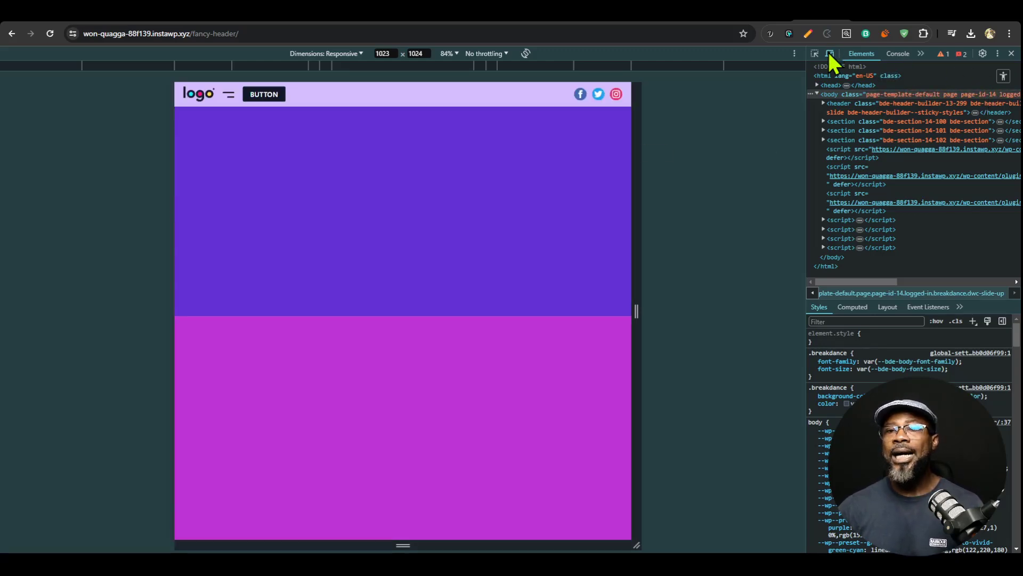
Leave device emulation, close the developer tools and check the sticky header's scroll transition at full page width
click(830, 53)
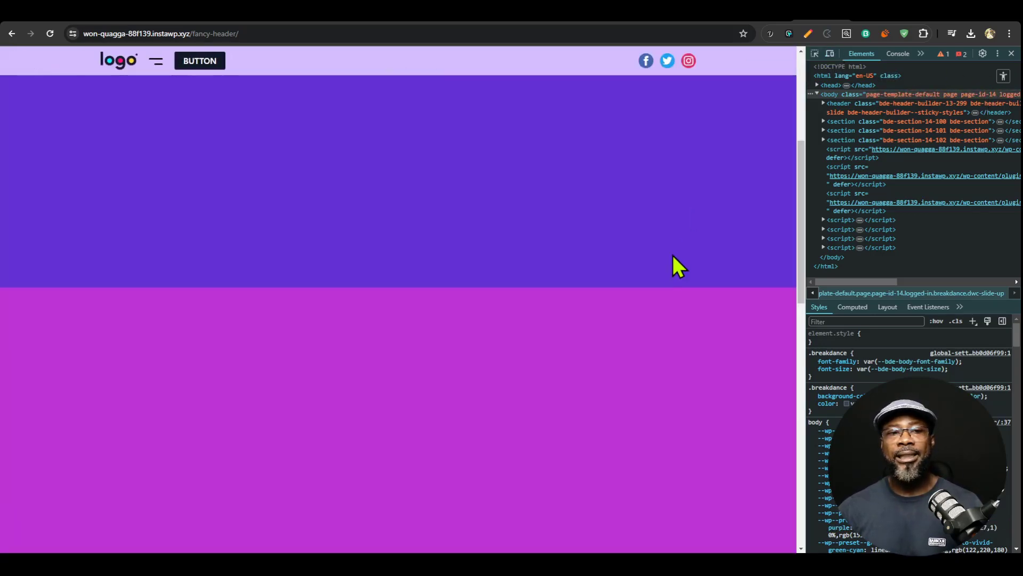
key(F12)
scroll(749, 264, down, 5)
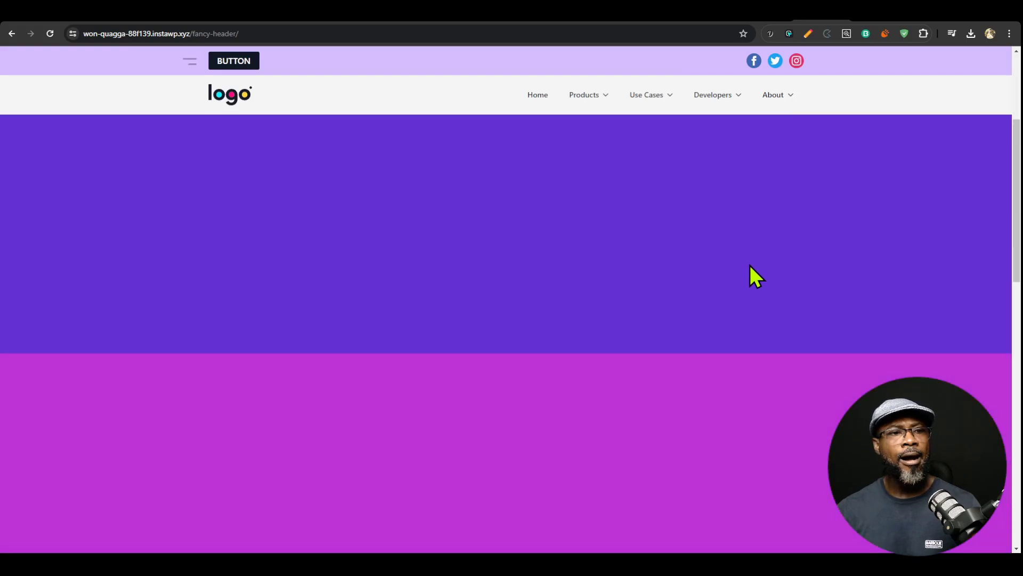
scroll(715, 335, up, 8)
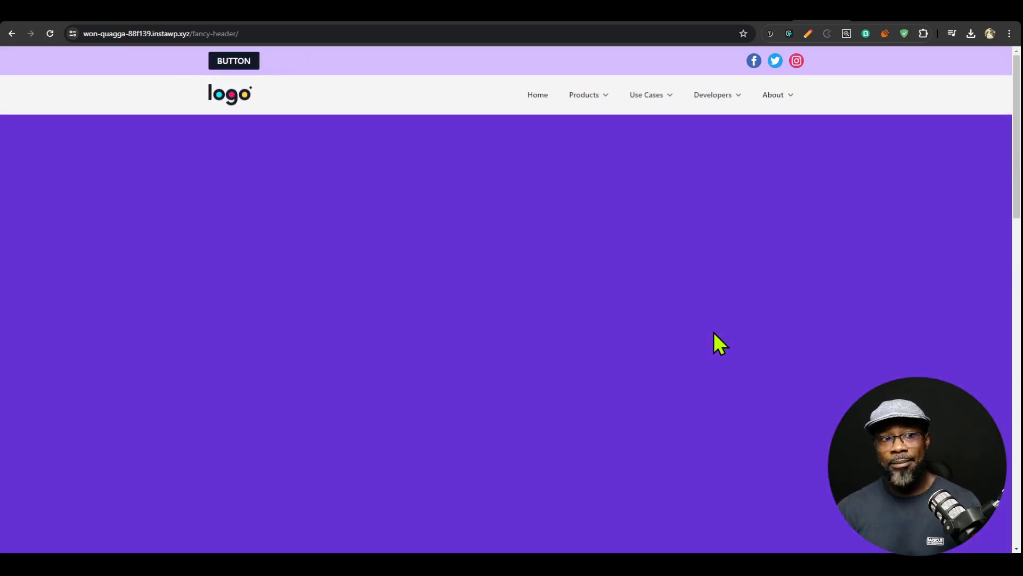
scroll(714, 332, down, 4)
scroll(712, 344, down, 1)
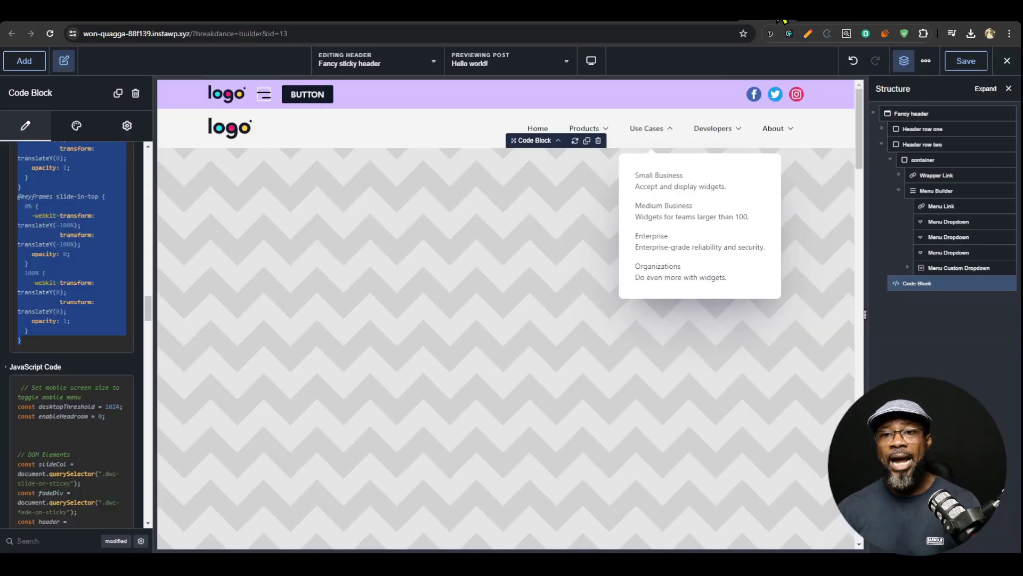
Collapse Header row two and expand Header row one down to the children of the slide on sticky - CSS div
click(883, 145)
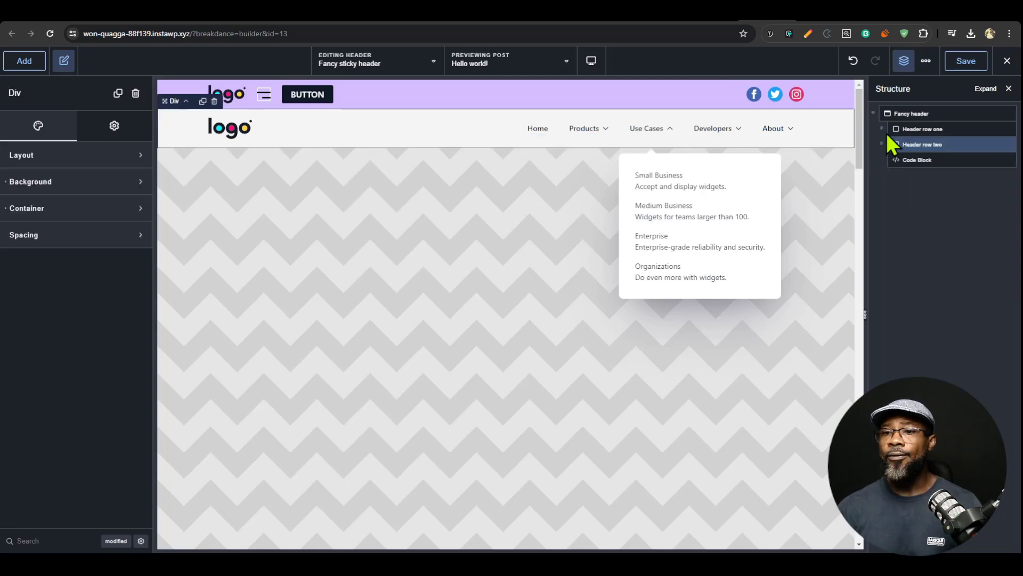
click(882, 129)
click(890, 145)
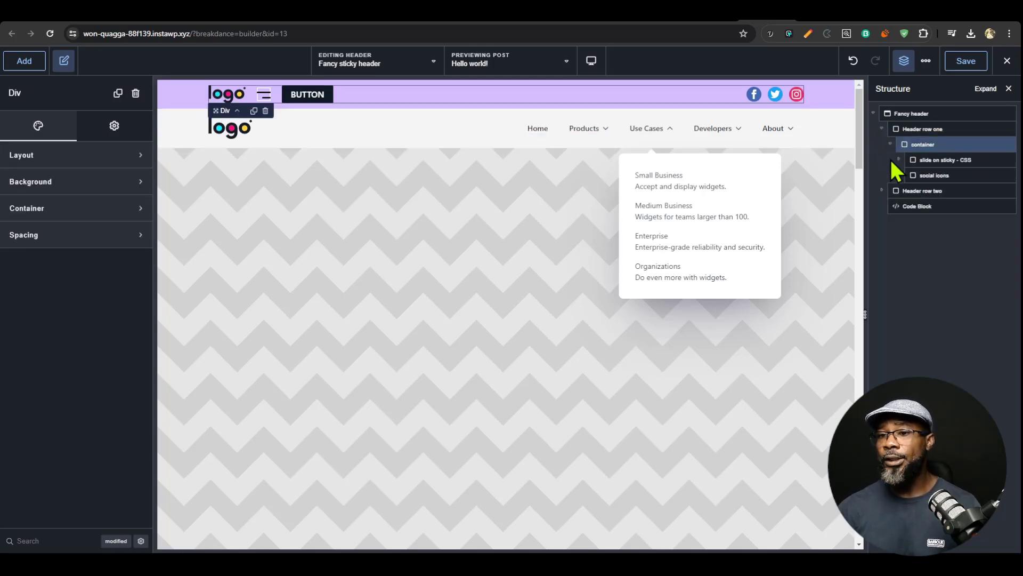
click(926, 160)
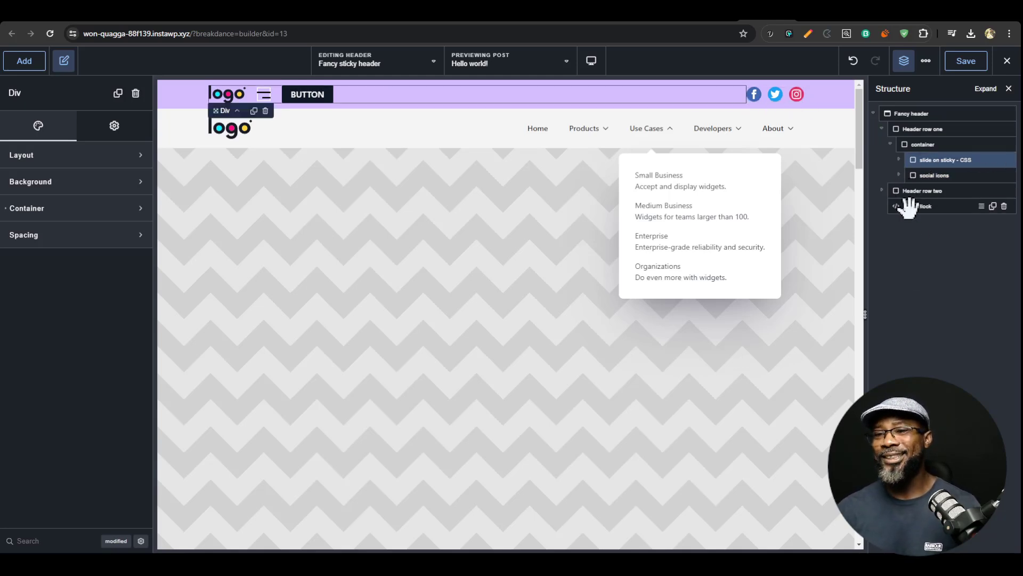
click(899, 160)
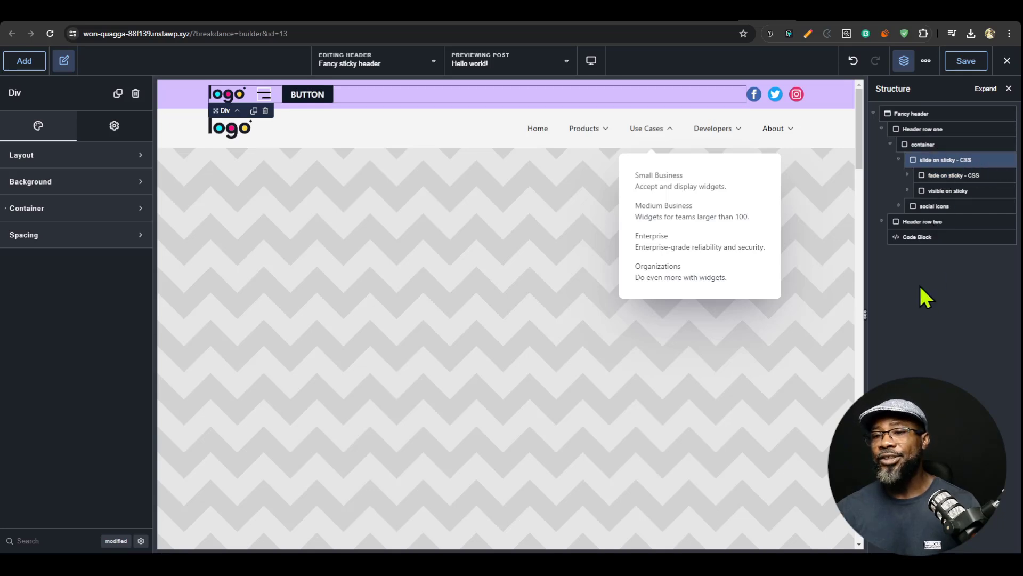
Examine the header row's slide effect on the live page while scrolling, and return to the builder
click(816, 6)
scroll(320, 186, up, 5)
scroll(197, 226, down, 2)
scroll(200, 227, up, 2)
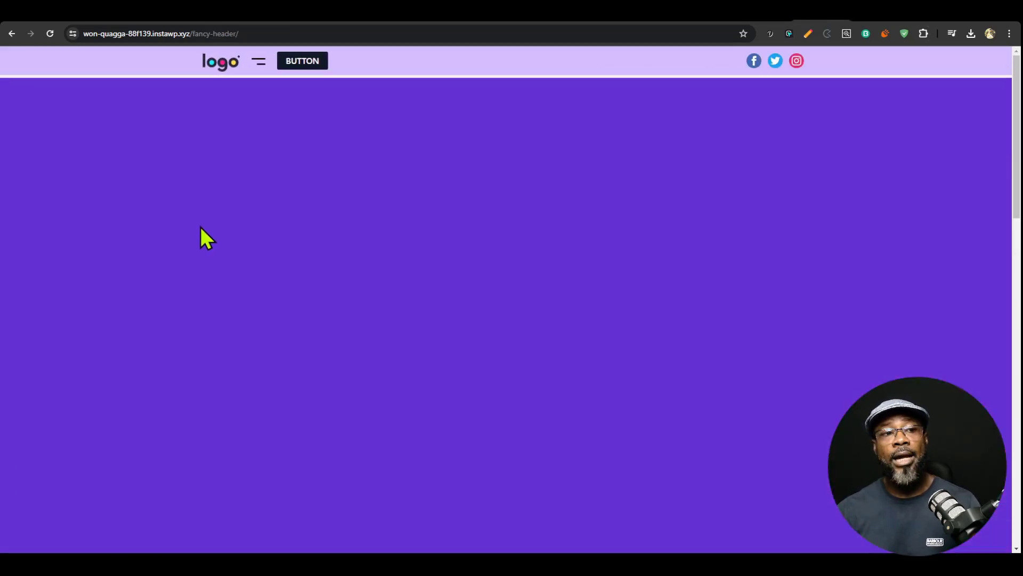
scroll(413, 213, down, 3)
scroll(418, 261, up, 3)
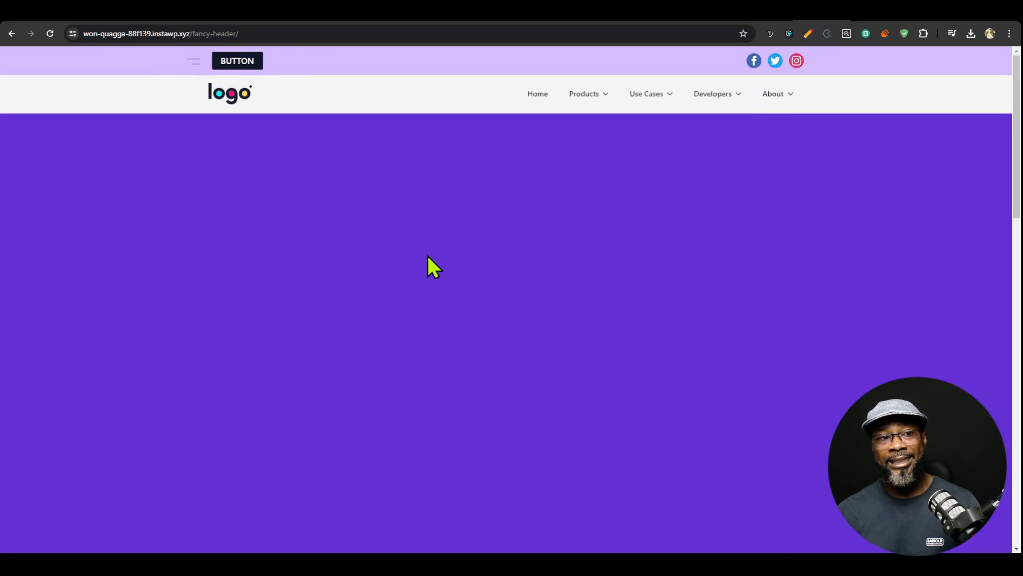
click(763, 20)
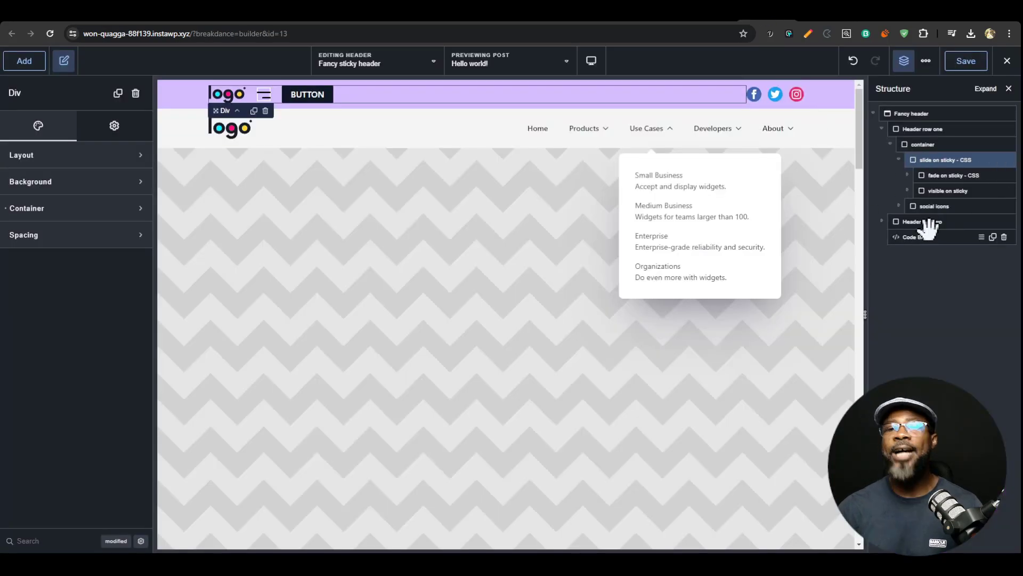
Select the fade on sticky - CSS div and examine its fade effect on the live page
click(947, 175)
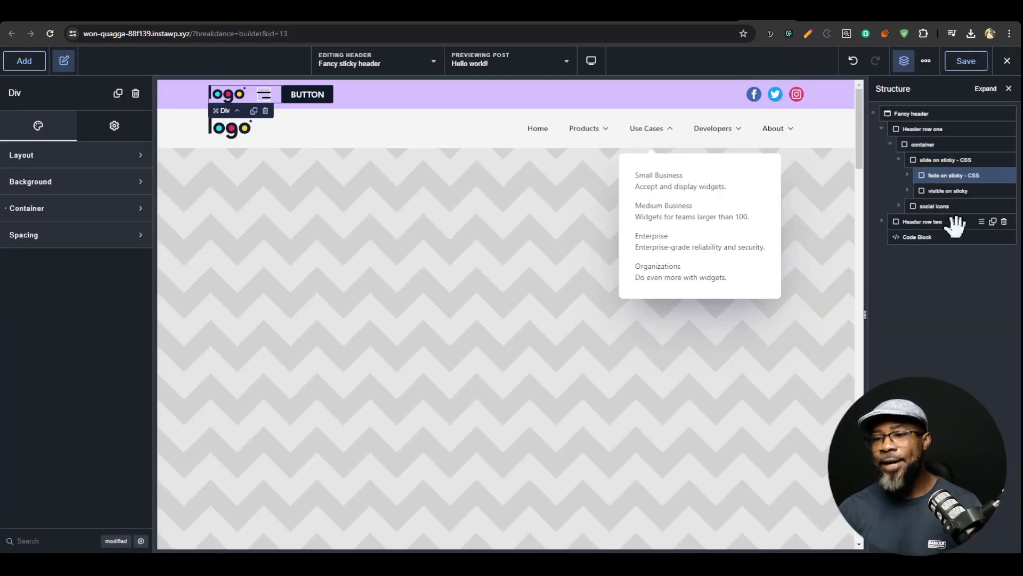
click(817, 19)
scroll(306, 203, down, 5)
scroll(305, 208, up, 5)
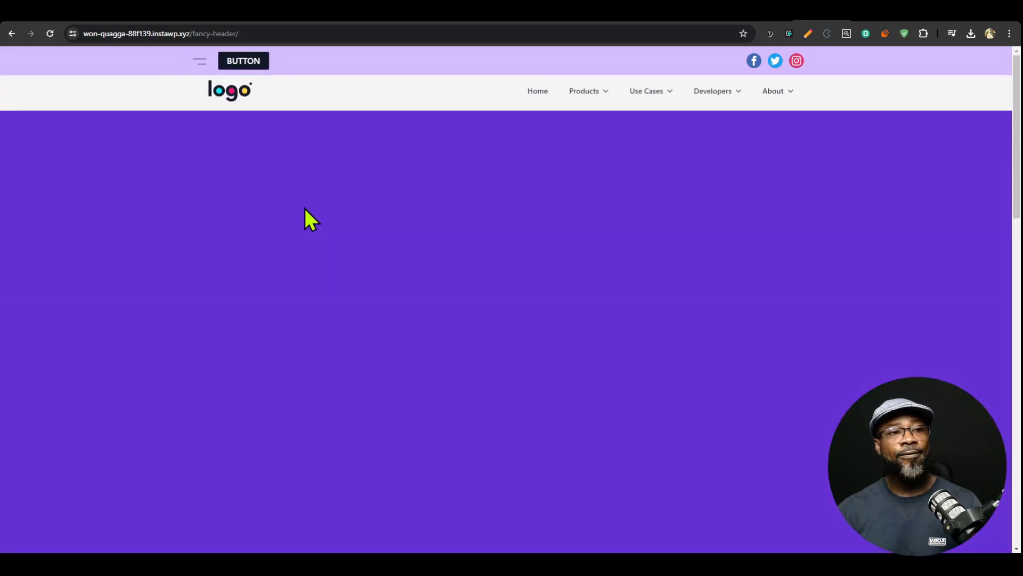
scroll(305, 208, down, 5)
click(754, 17)
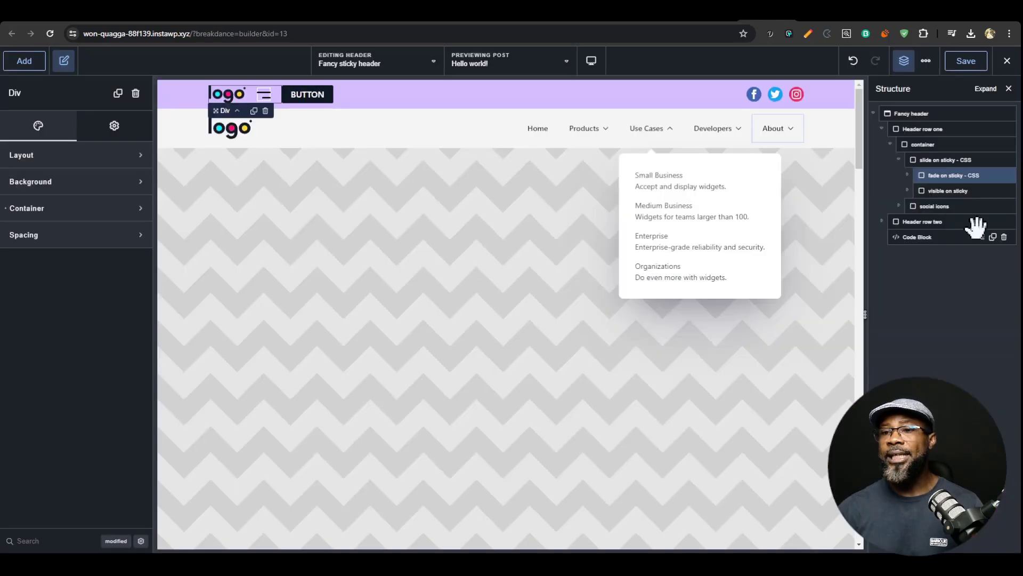
Point out the visible on sticky div and compare the live header's scrolled state with its state at the page top
click(909, 176)
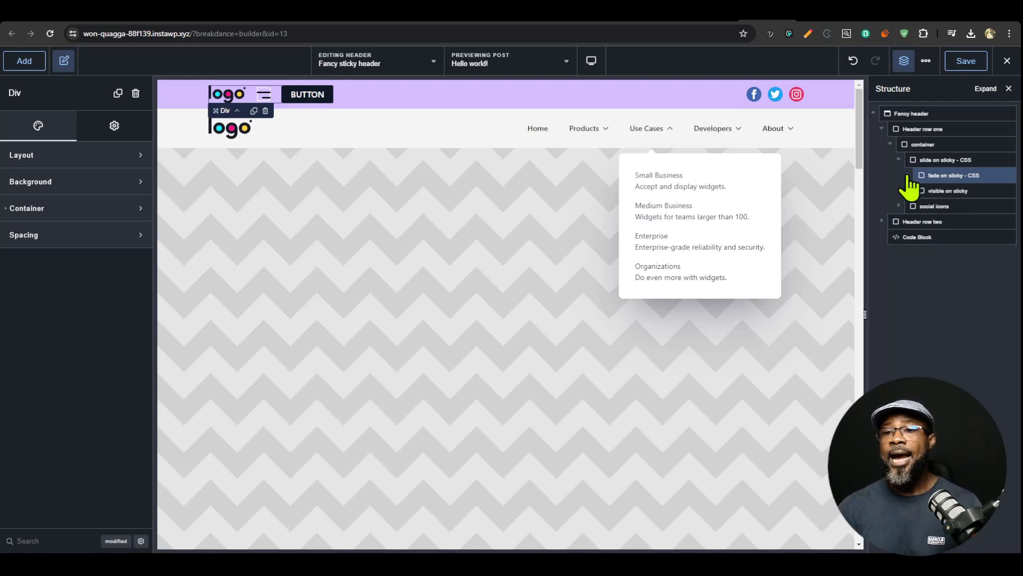
click(911, 190)
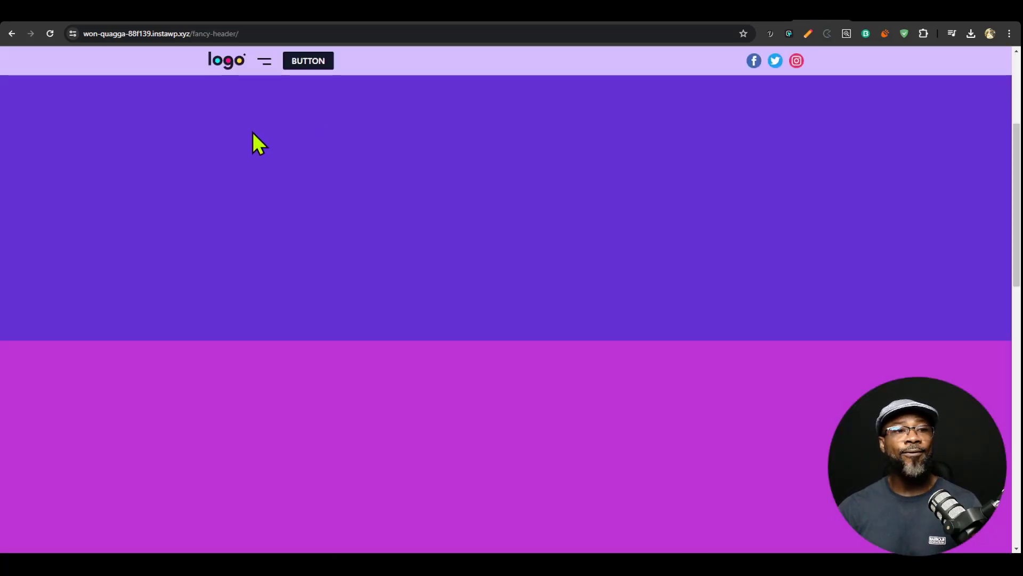
scroll(259, 175, down, 10)
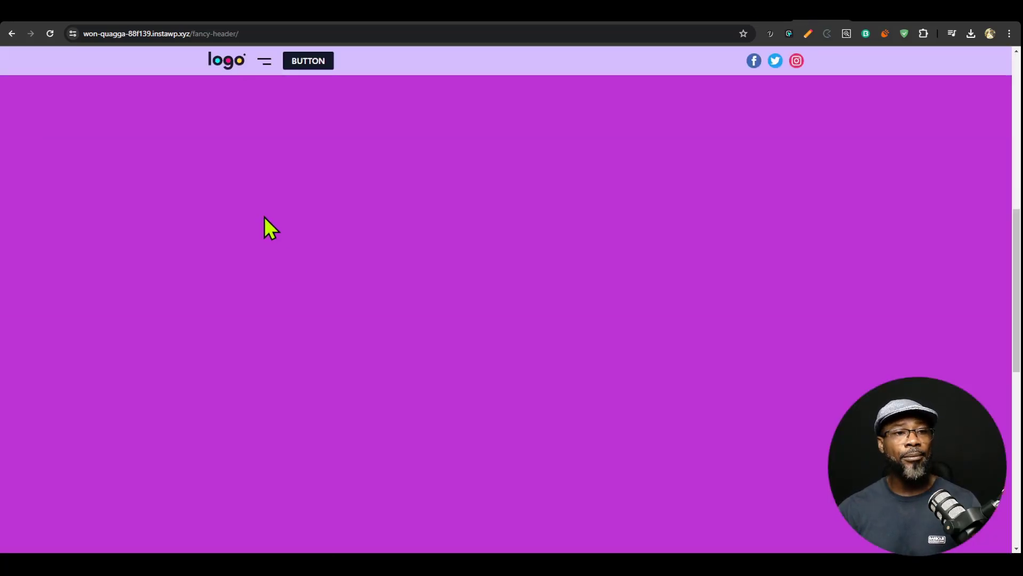
scroll(299, 257, up, 14)
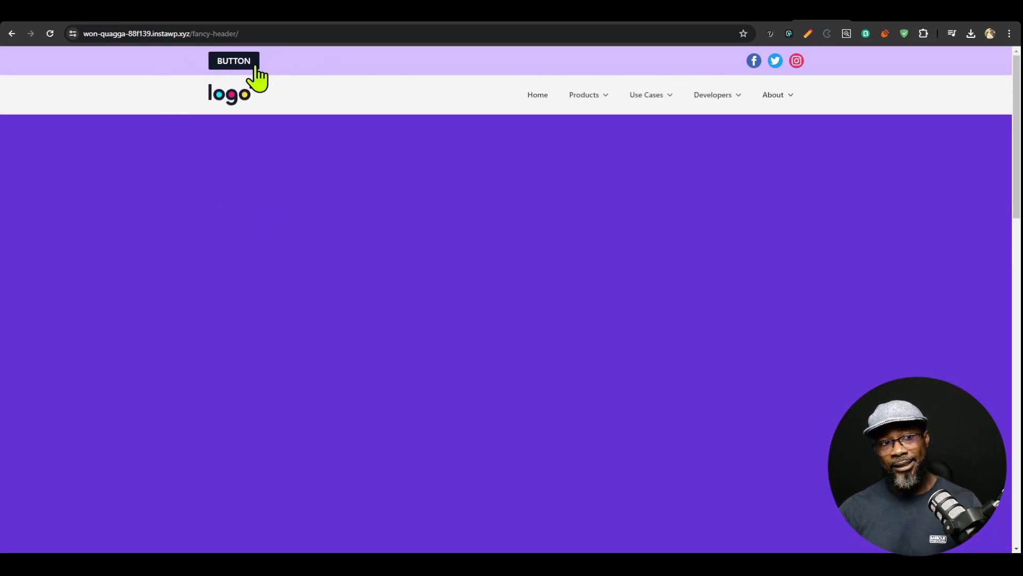
Compare the live header's sticky and page-top states once more, and return to the builder
scroll(315, 283, down, 5)
scroll(317, 286, up, 6)
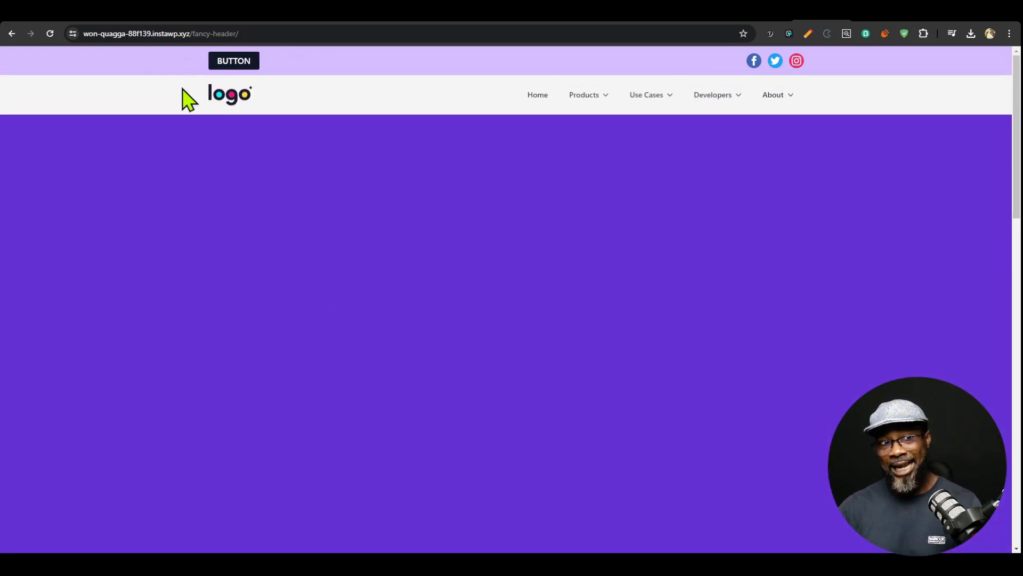
scroll(312, 229, down, 5)
scroll(308, 235, up, 5)
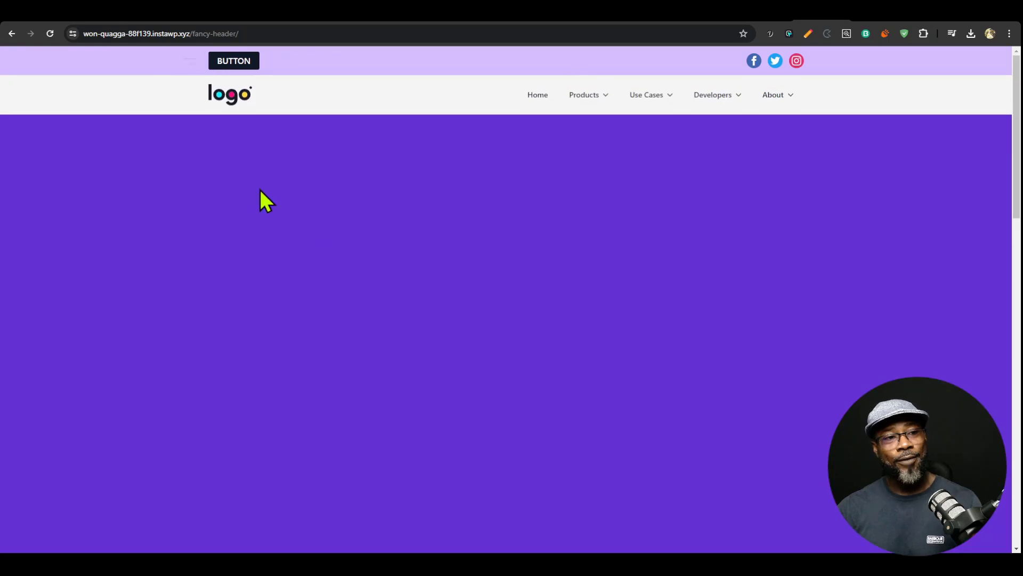
click(759, 19)
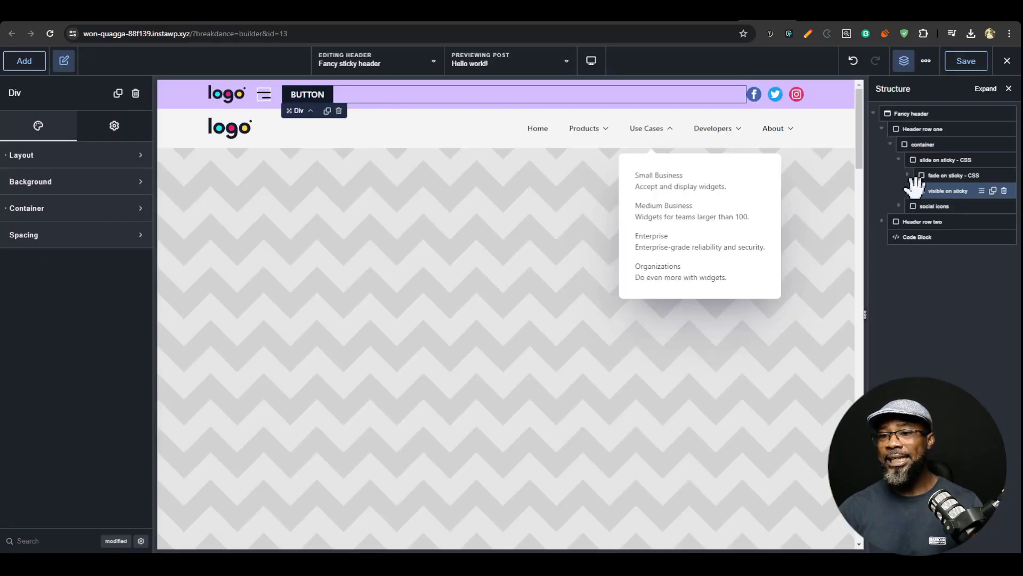
Examine the children of the visible on sticky and fade on sticky - CSS divs, and select the Button under visible on sticky
click(939, 206)
click(941, 192)
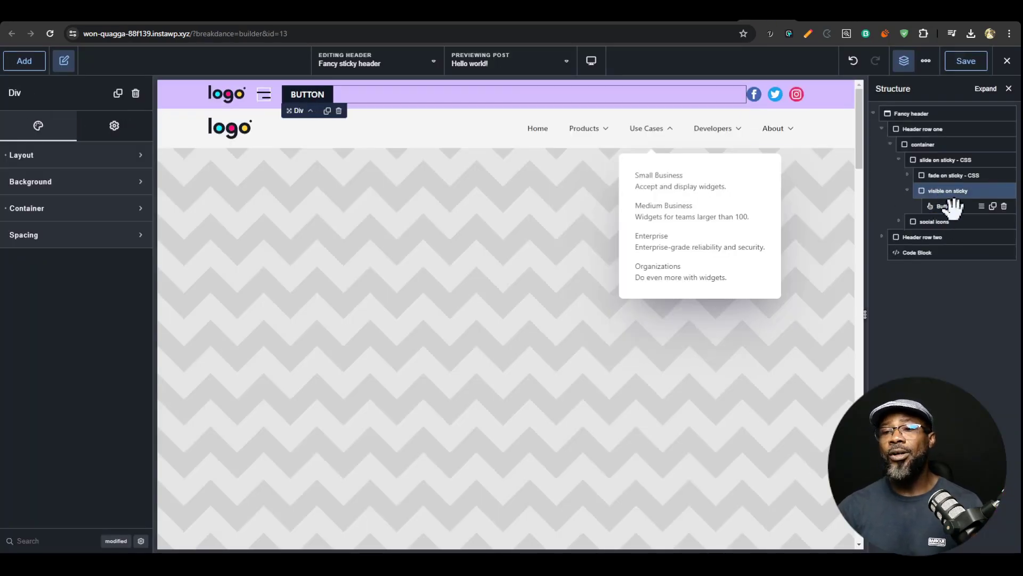
click(944, 207)
click(939, 193)
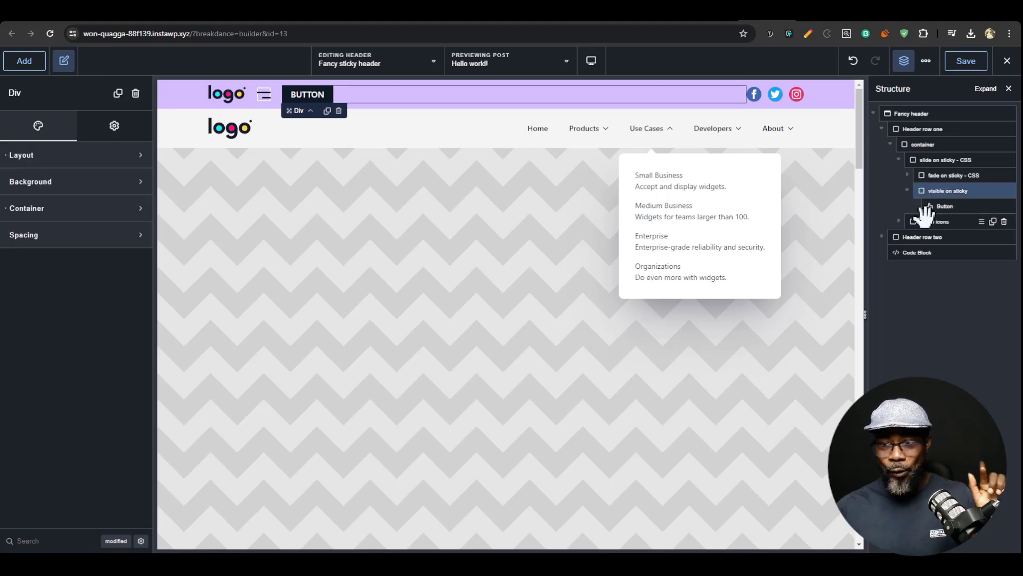
click(907, 177)
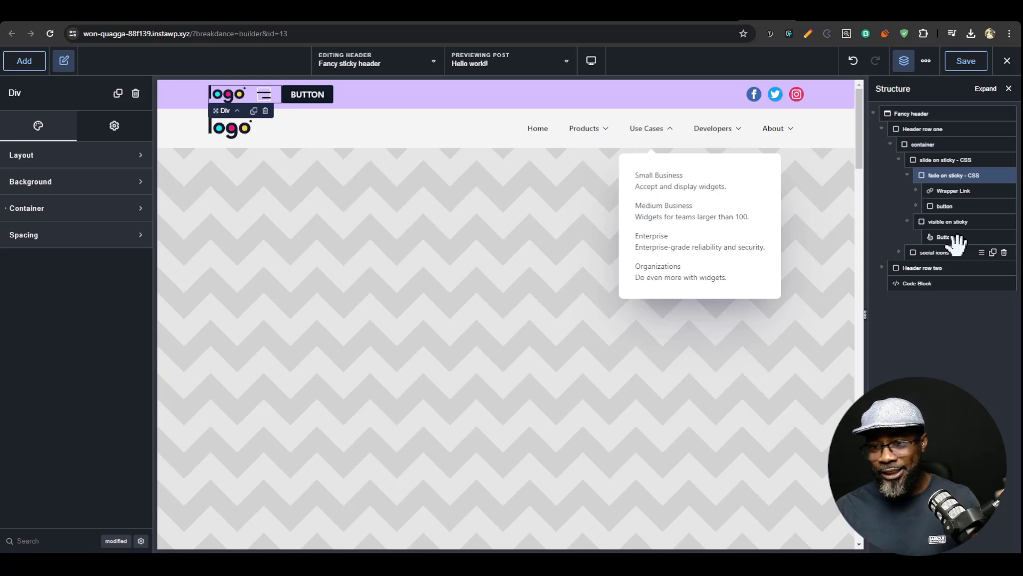
click(938, 222)
click(943, 236)
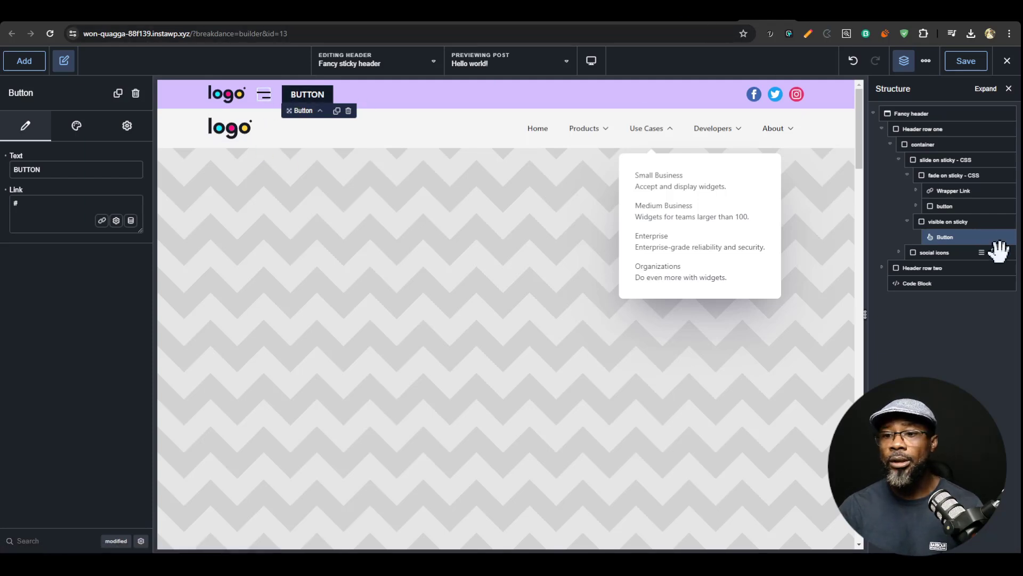
Delete the mobile menu trigger div inside the button div of fade on sticky - CSS
click(265, 97)
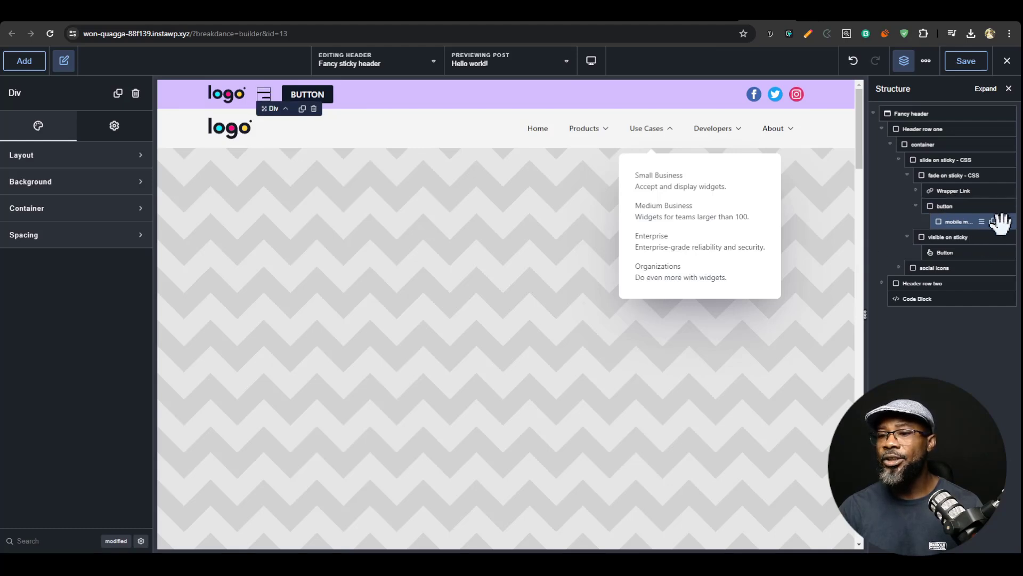
click(949, 206)
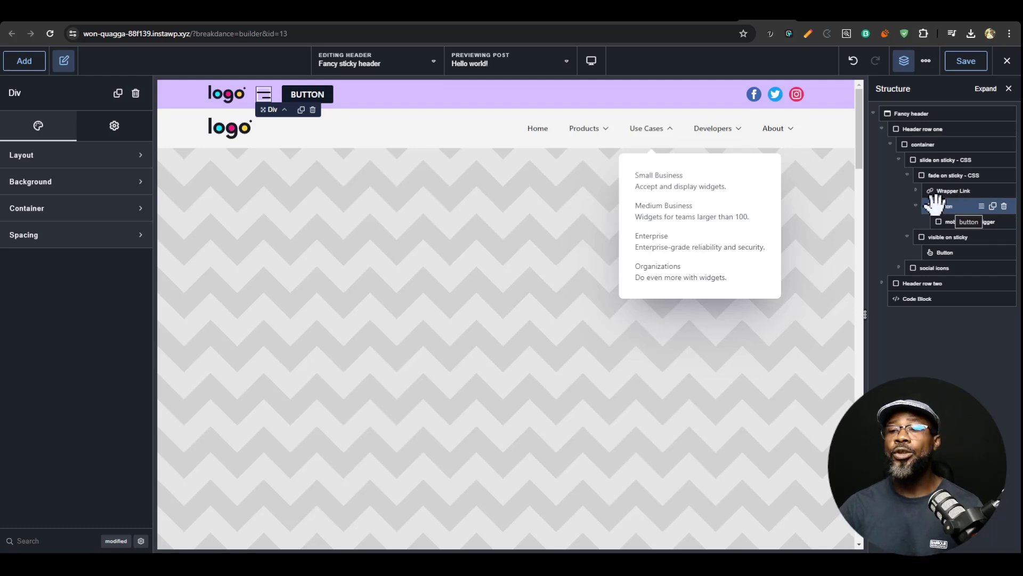
click(946, 221)
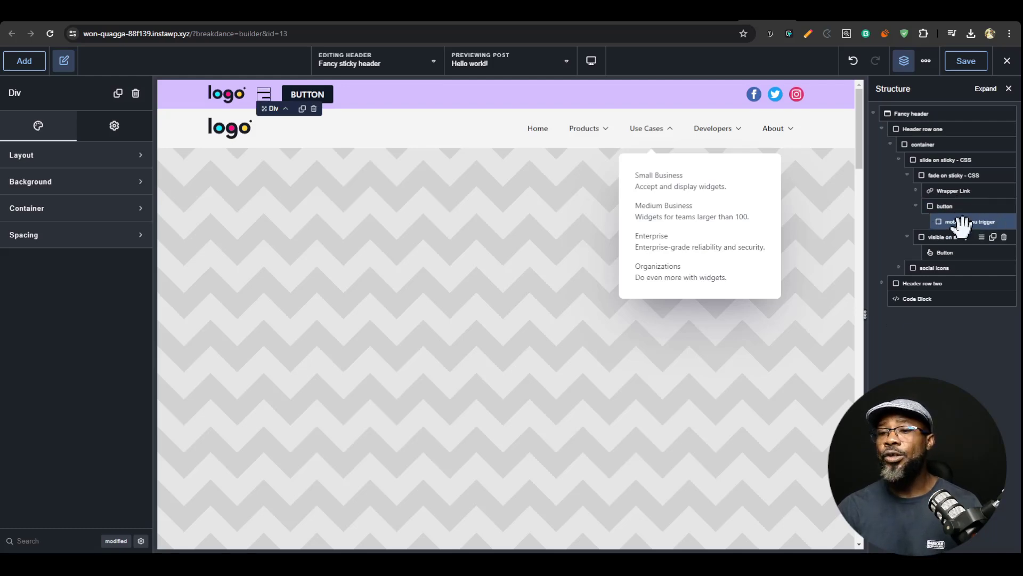
click(1004, 221)
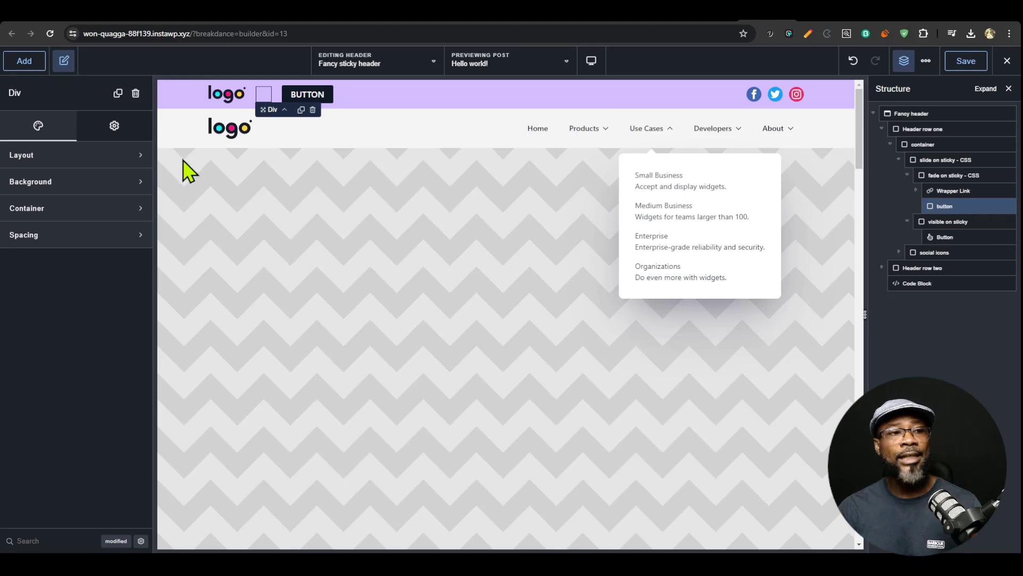
Add an Icon element inside the empty button div and save the header
click(24, 60)
text(icon)
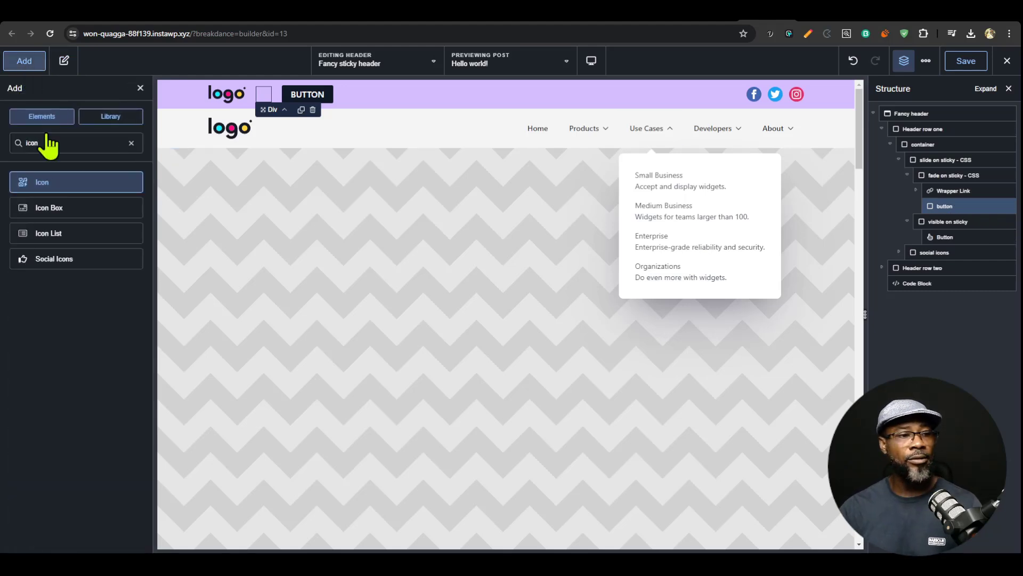
click(37, 183)
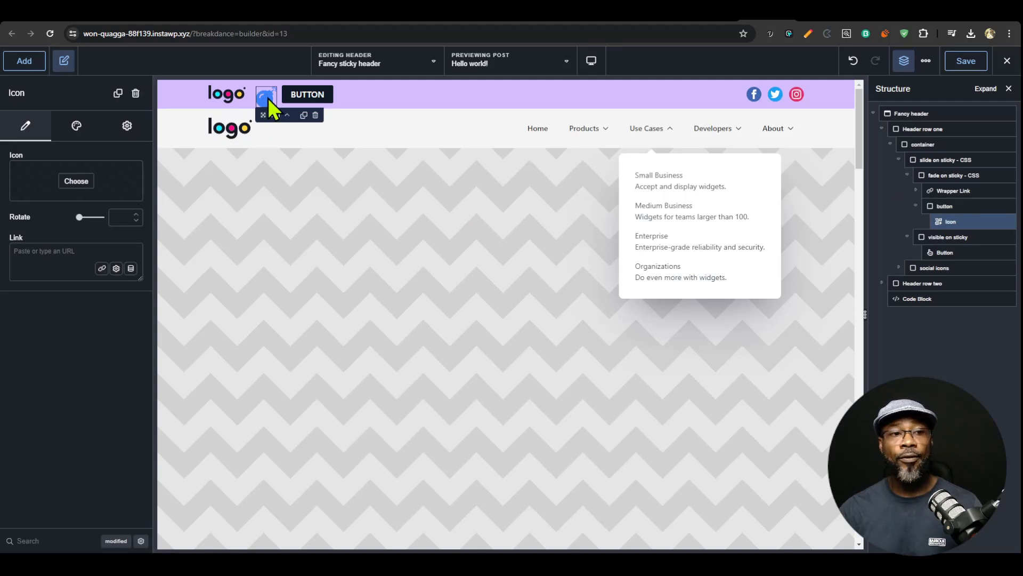
click(985, 61)
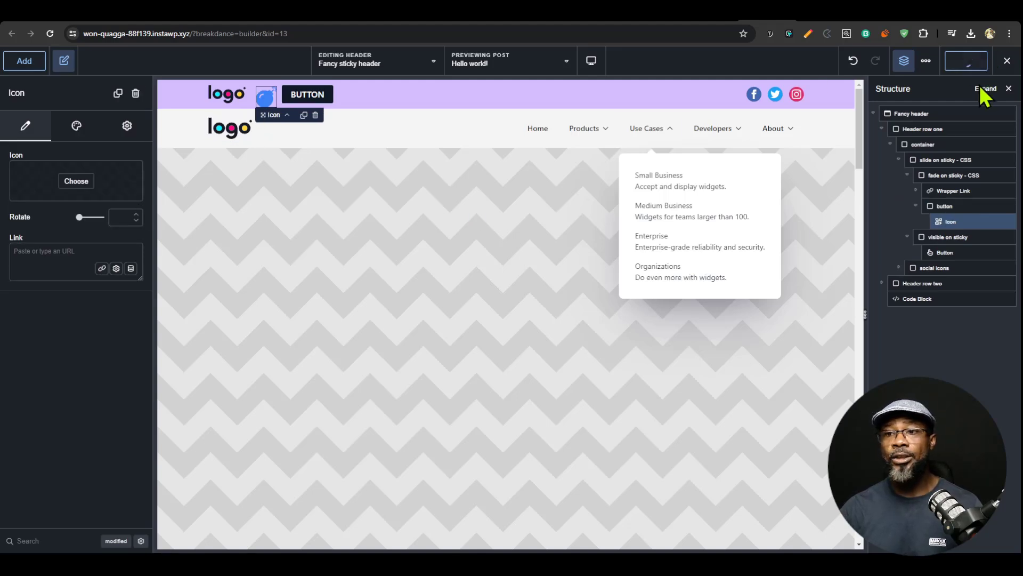
Reload the live page, test the icon in the scrolled header as the toggle for header row two, and return to the builder
click(816, 22)
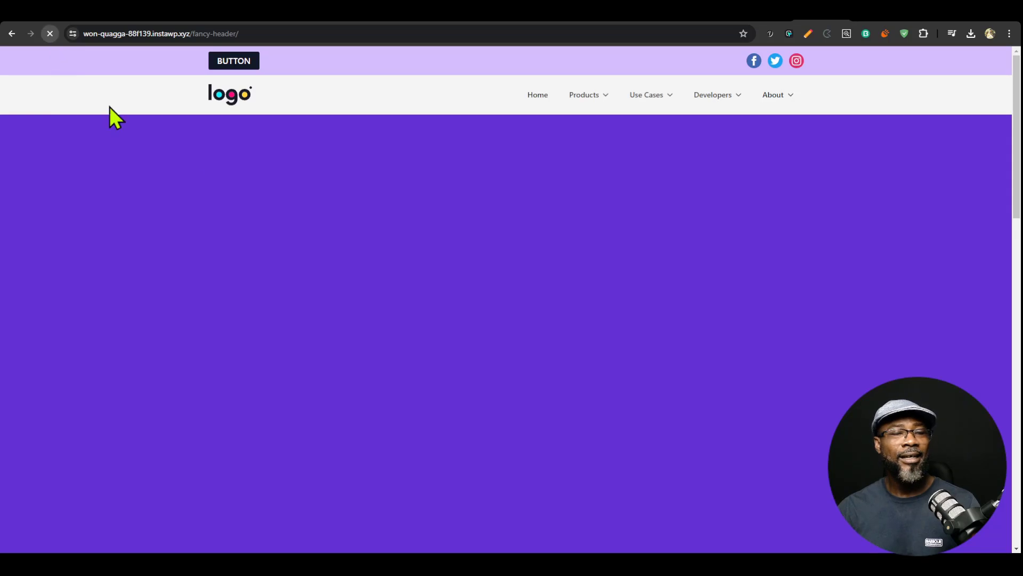
scroll(319, 320, down, 3)
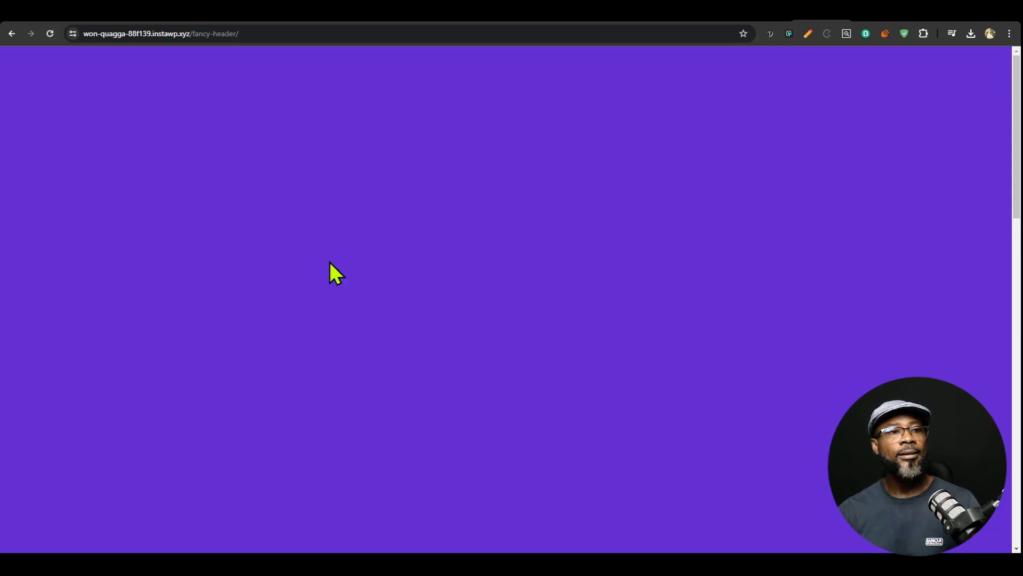
scroll(328, 235, up, 2)
scroll(320, 218, up, 2)
scroll(266, 160, down, 5)
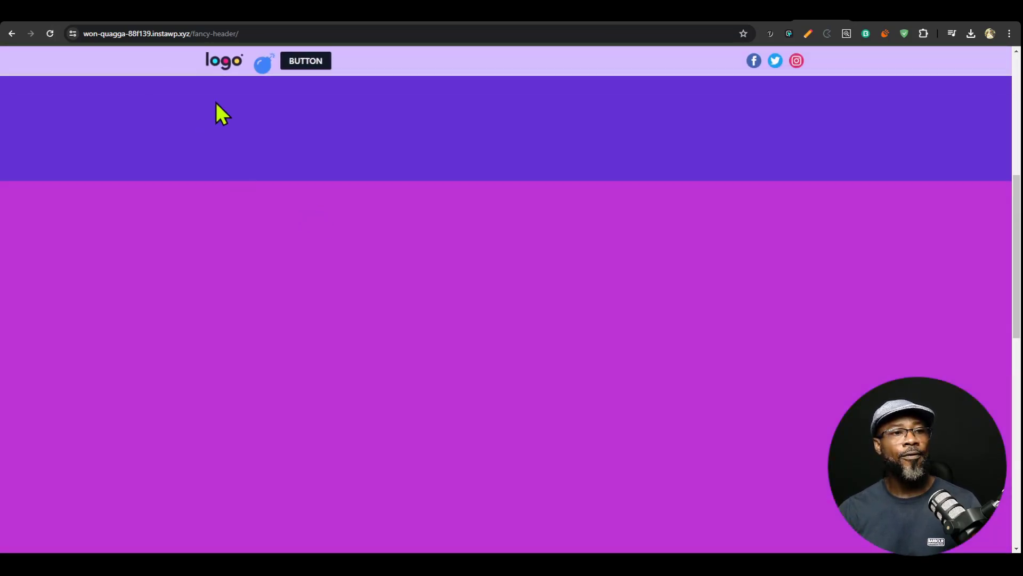
click(266, 65)
click(265, 65)
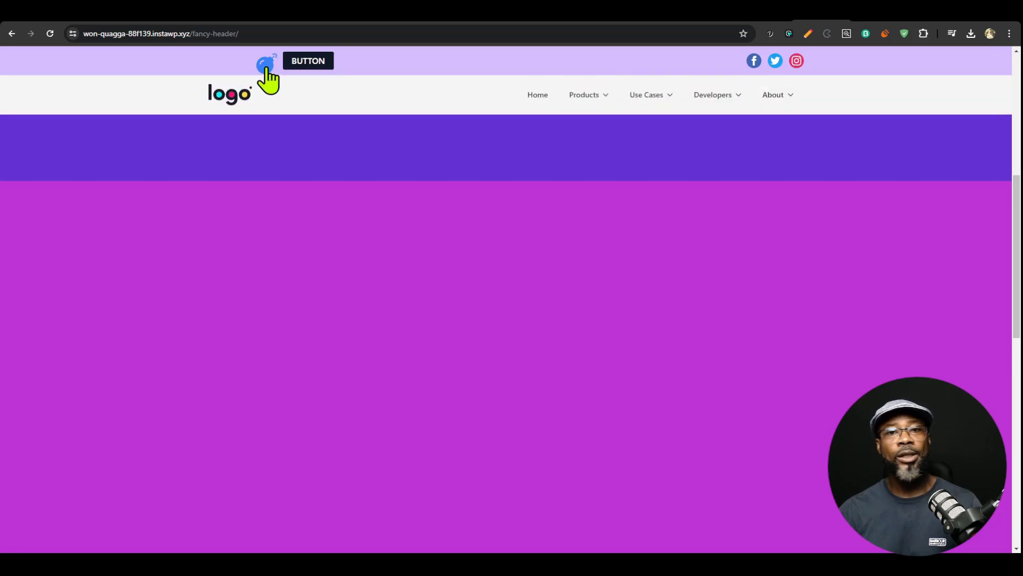
click(265, 64)
click(767, 23)
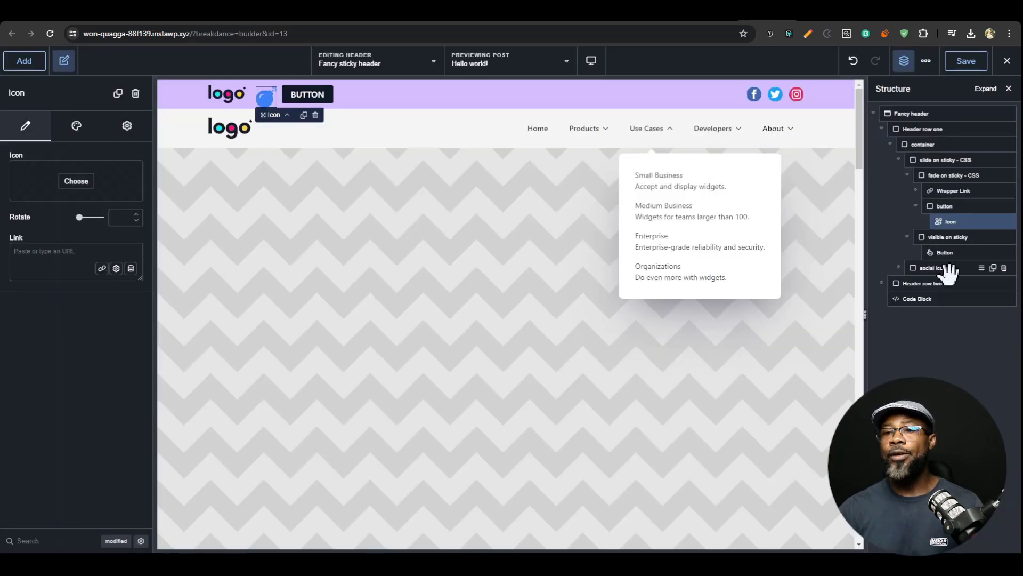
Undo adding the Icon element and deleting the mobile menu trigger inside the button div
click(948, 207)
click(951, 219)
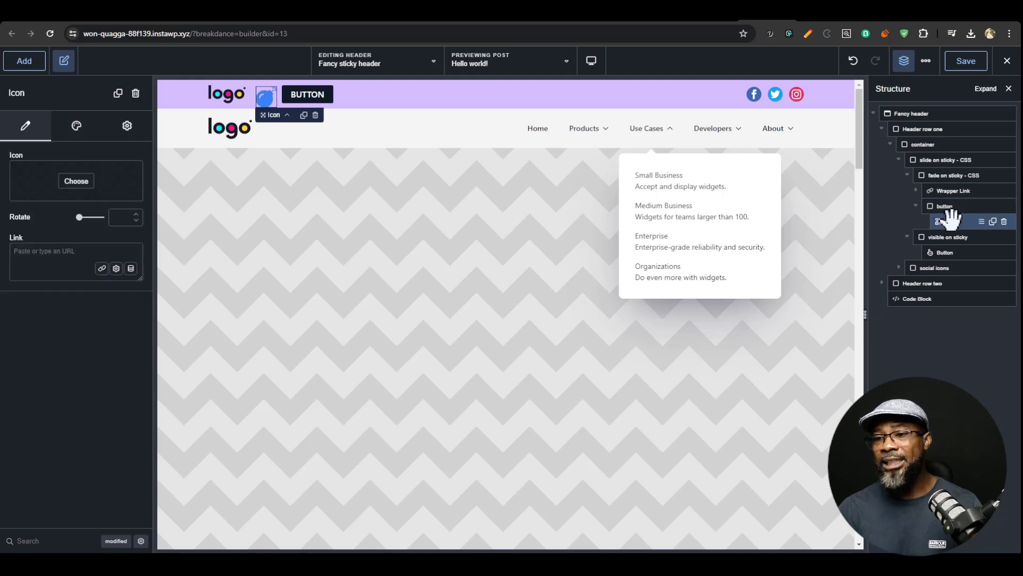
key(ctrl+z)
key(ctrl+z)
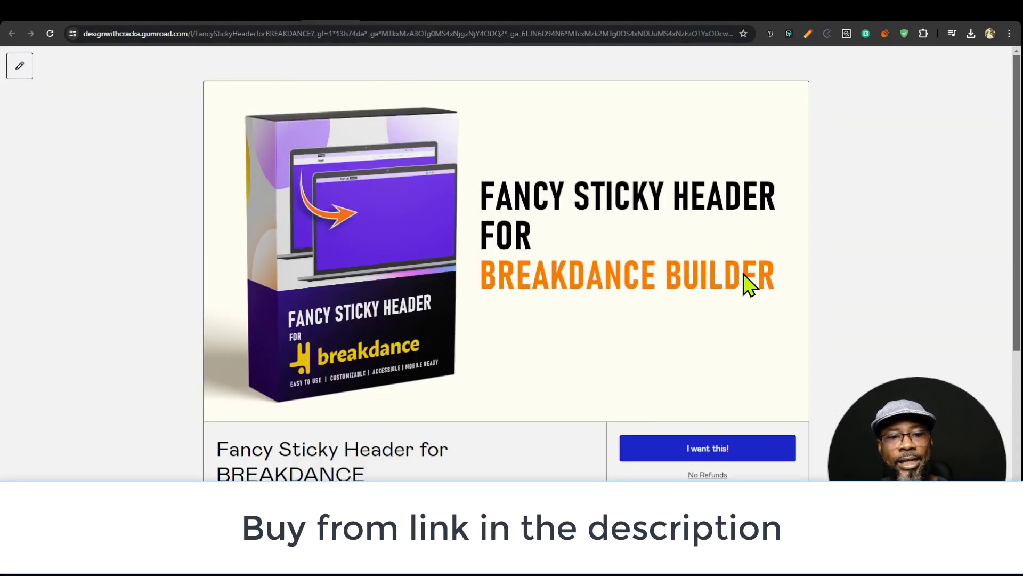
Review the Fancy Sticky Header for BREAKDANCE product page on Gumroad
scroll(542, 238, down, 2)
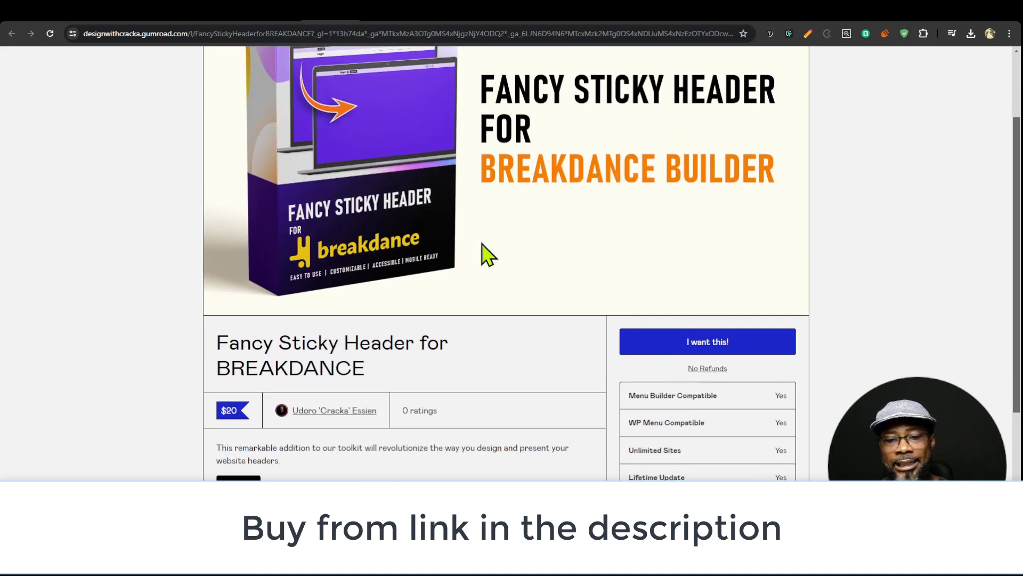
scroll(566, 308, down, 3)
scroll(703, 310, up, 4)
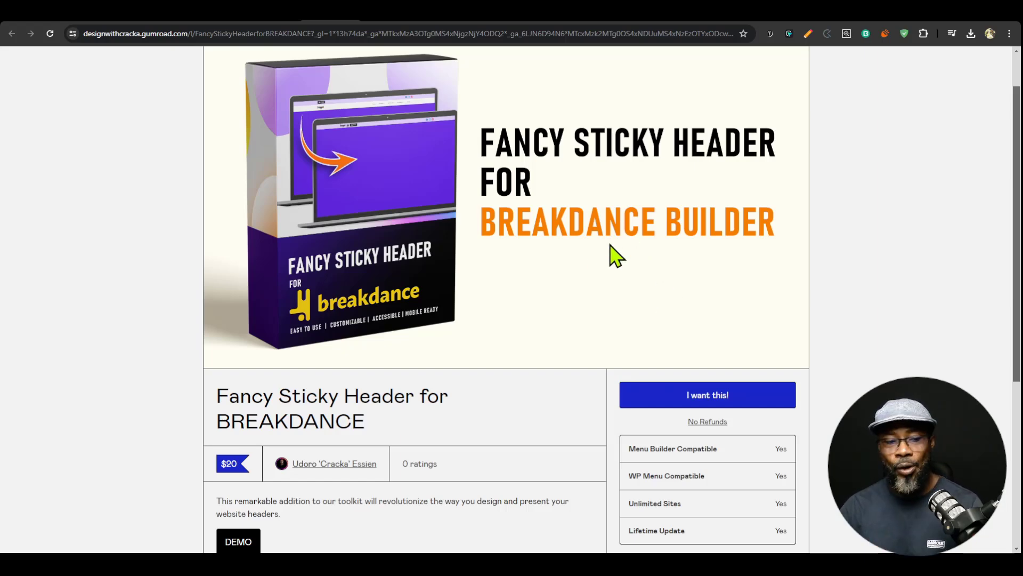
scroll(388, 411, down, 3)
Open the creator's Gumroad store and examine the products under BREAKDANCE COMPONENTS/TEMPLATES
click(352, 302)
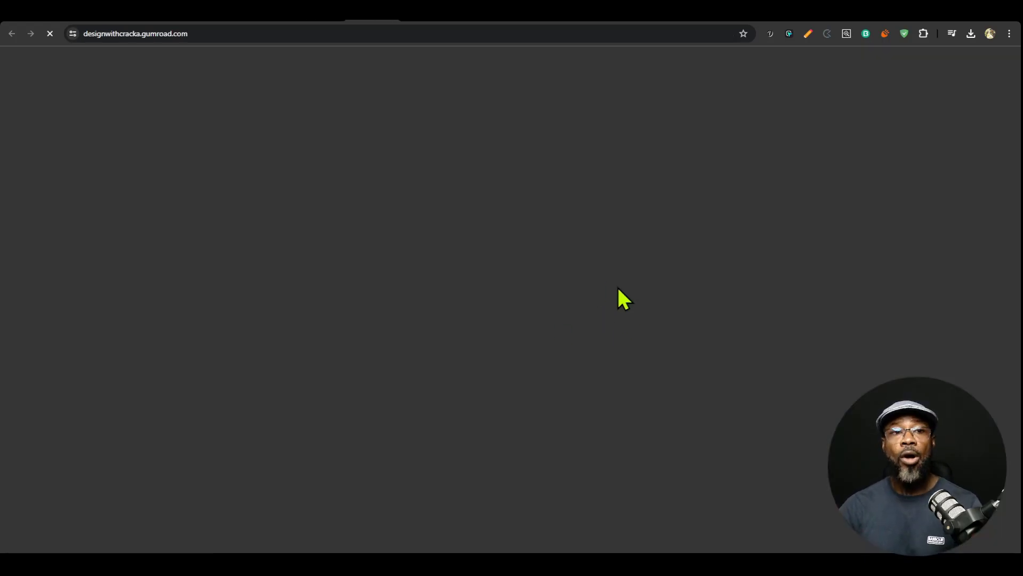
scroll(411, 338, down, 10)
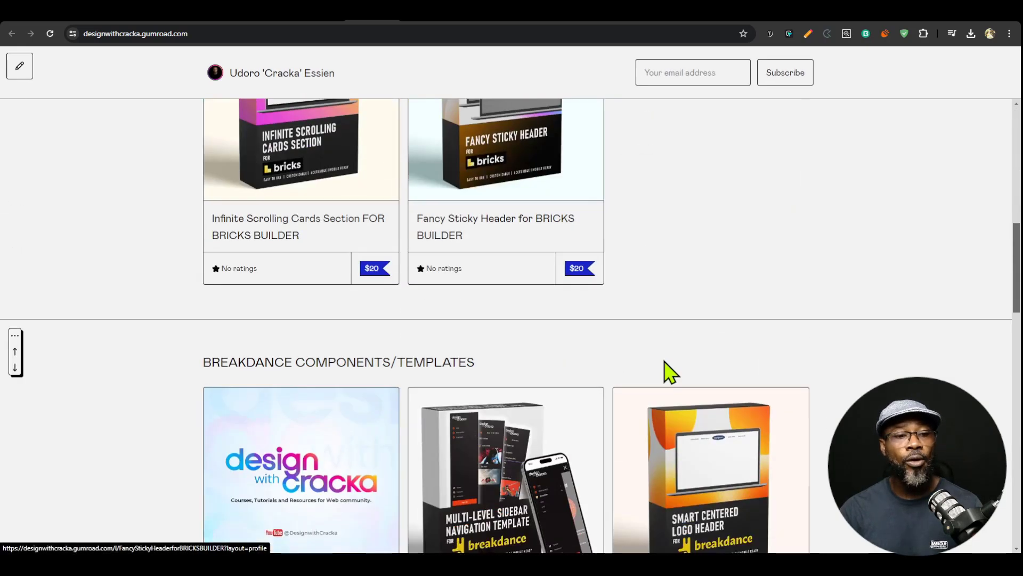
scroll(671, 371, down, 6)
scroll(468, 309, up, 5)
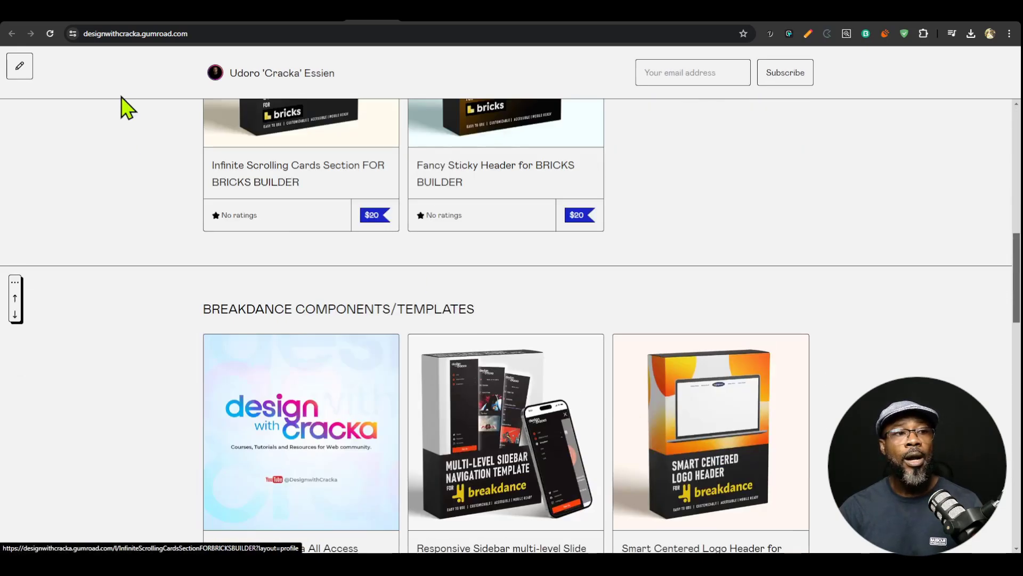
scroll(368, 298, down, 3)
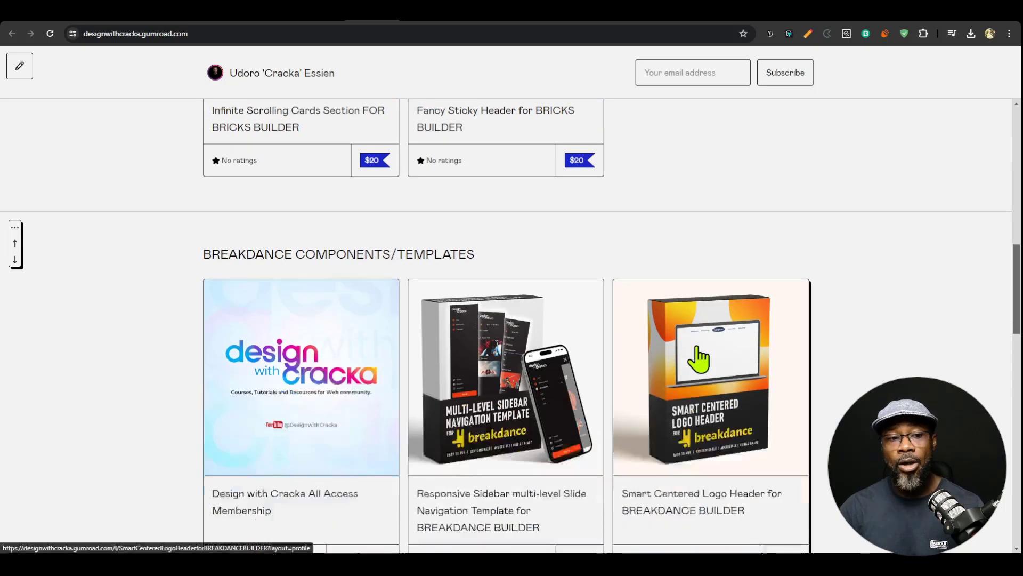
scroll(605, 343, down, 5)
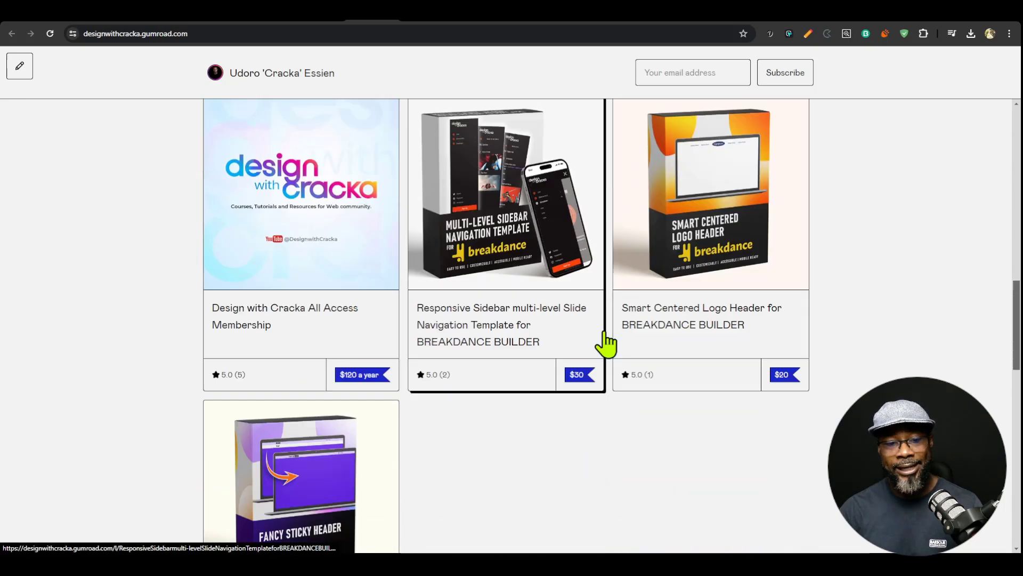
scroll(686, 438, up, 4)
scroll(687, 438, up, 1)
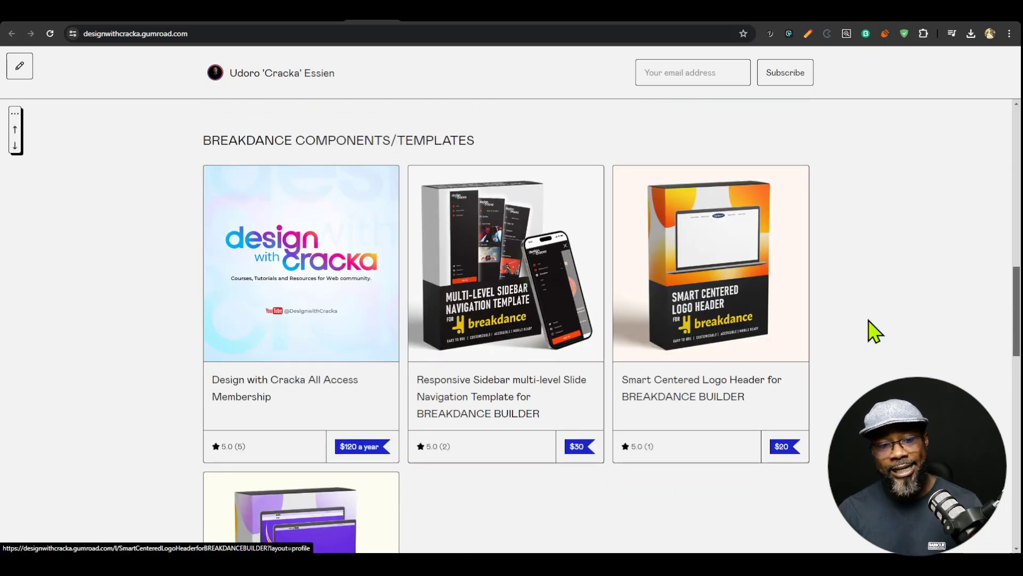
scroll(708, 453, down, 2)
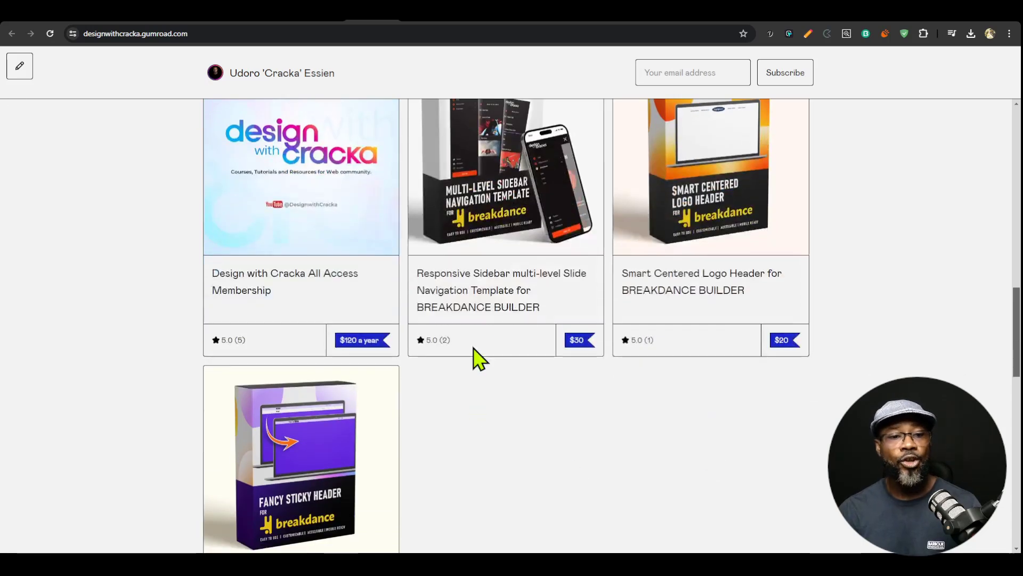
scroll(496, 347, up, 1)
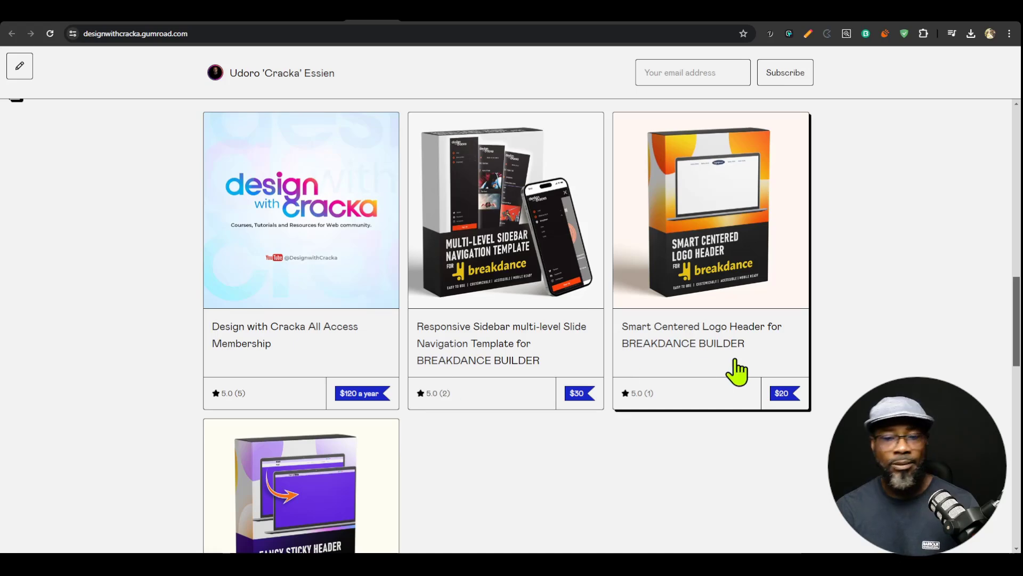
scroll(735, 370, down, 3)
scroll(359, 498, up, 2)
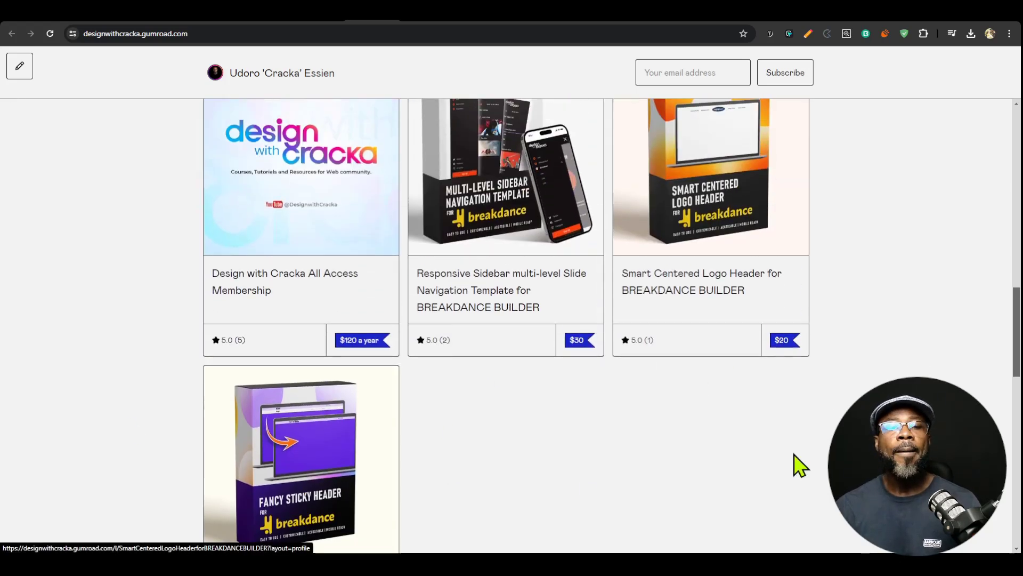